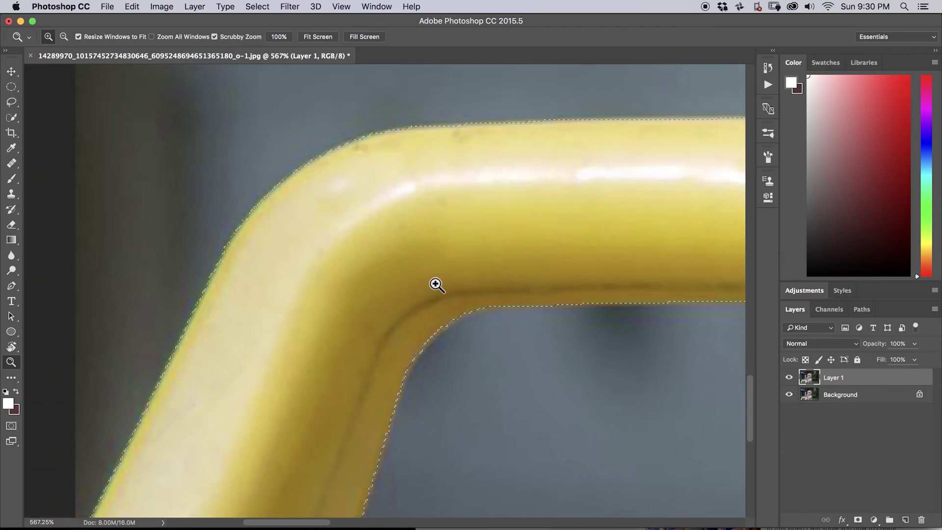
# - Expand the selection around the yellow handle by 5 pixels
pyautogui.moveTo(628, 227); pyautogui.dragTo(449, 166)
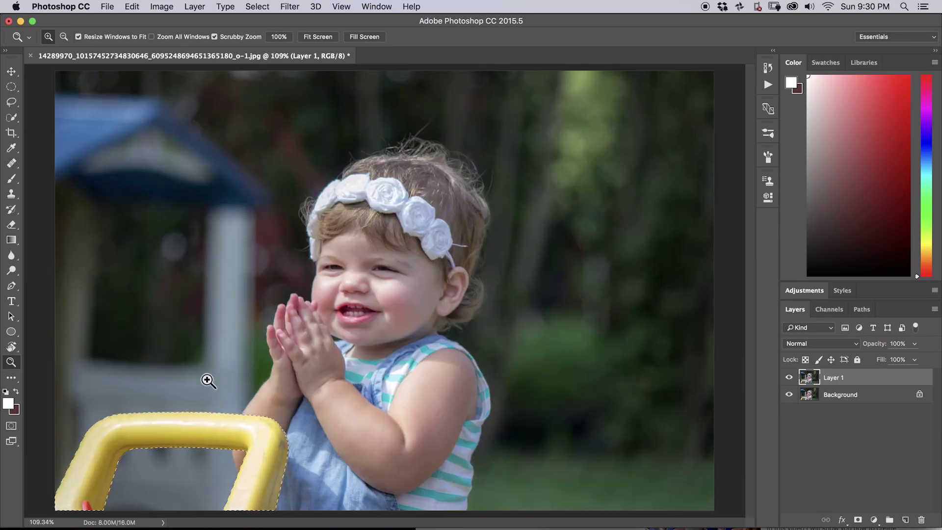
pyautogui.click(257, 7)
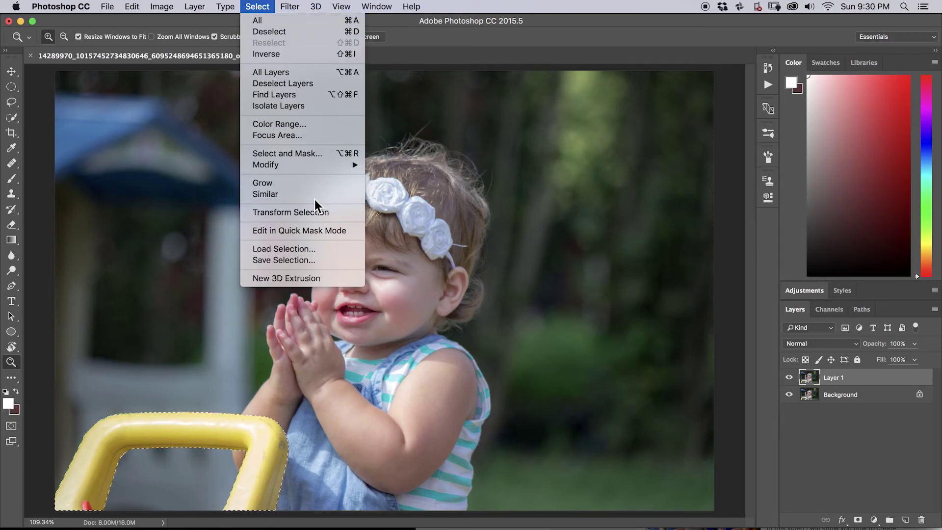
pyautogui.moveTo(323, 164)
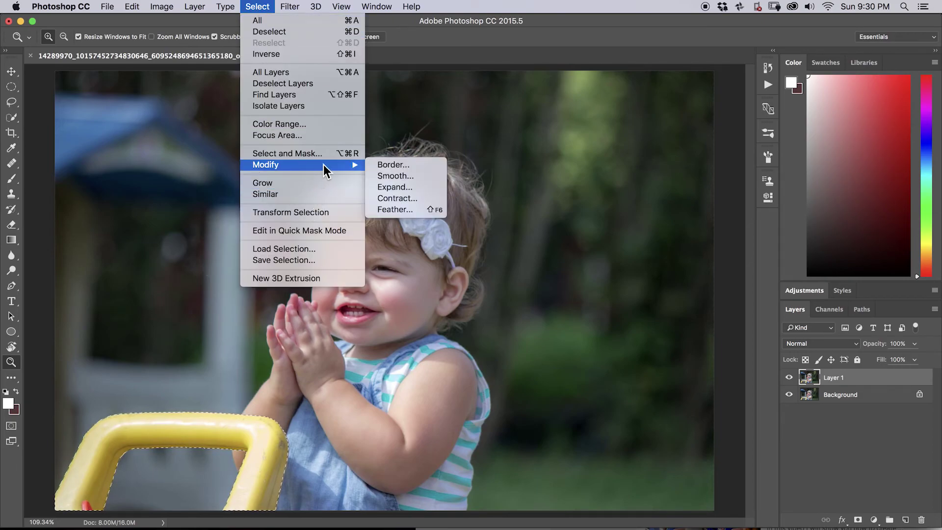
pyautogui.click(410, 187)
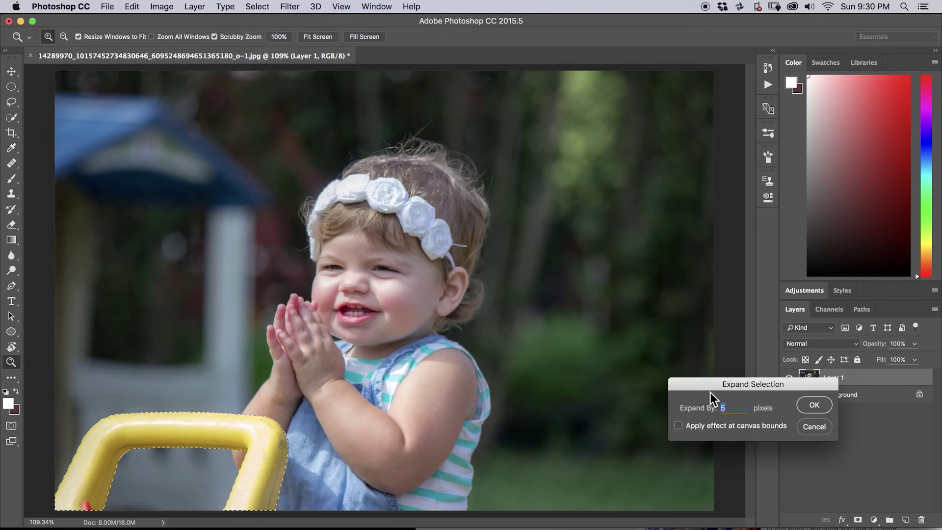
pyautogui.click(814, 405)
# - Fill the selected yellow handle with Content-Aware contents, using Color Adaptation, Normal mode and 100% opacity
pyautogui.moveTo(218, 422); pyautogui.dragTo(378, 337)
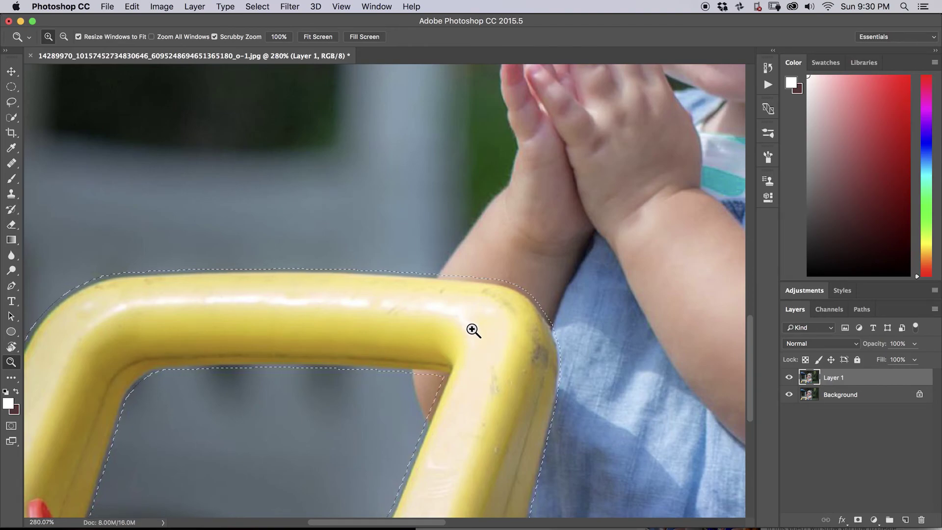
pyautogui.moveTo(481, 327); pyautogui.dragTo(452, 334)
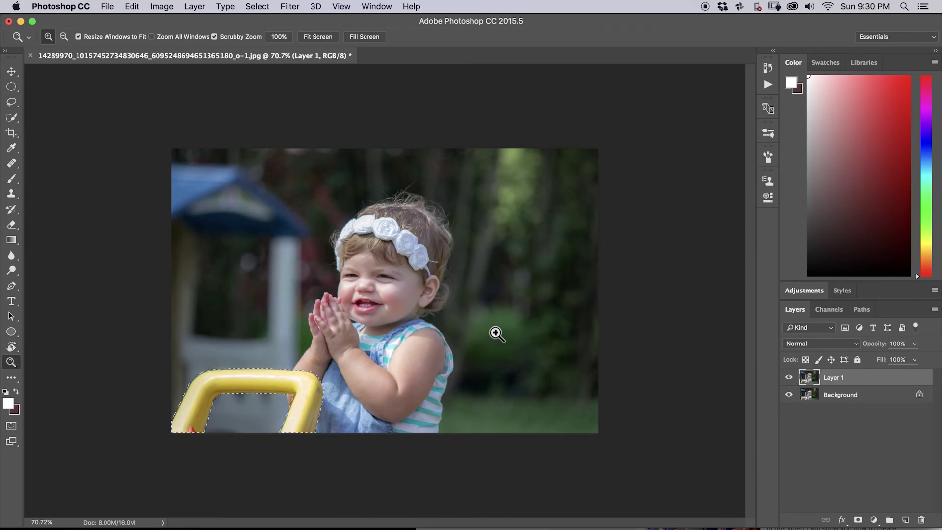
pyautogui.hotkey('shift', 'BackSpace')
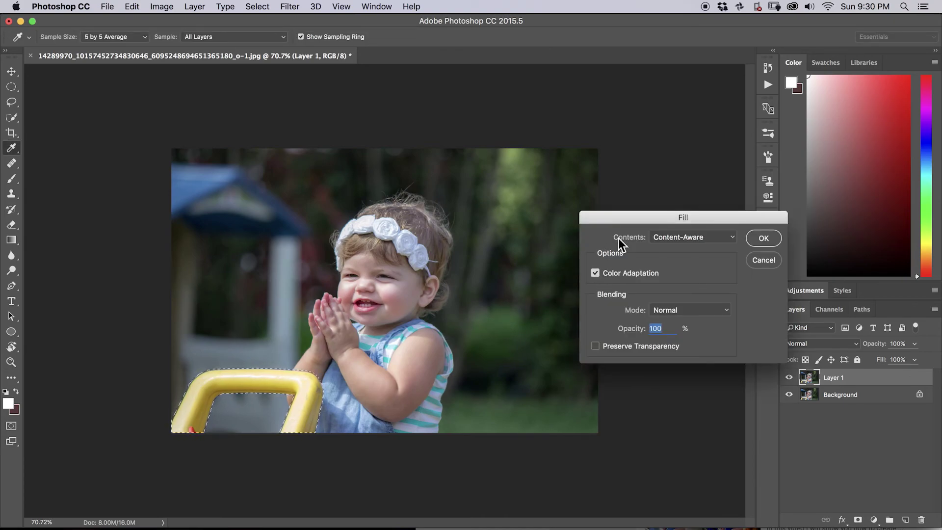
pyautogui.click(765, 261)
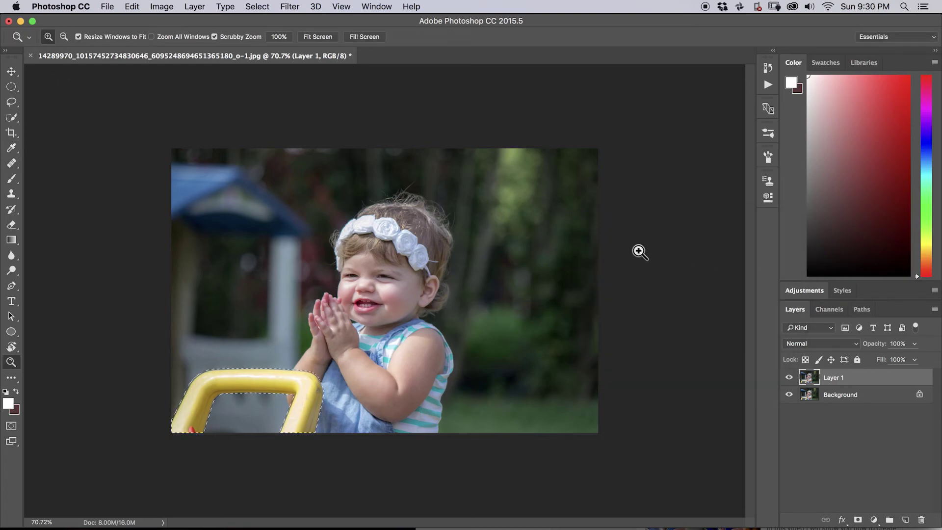
pyautogui.click(133, 8)
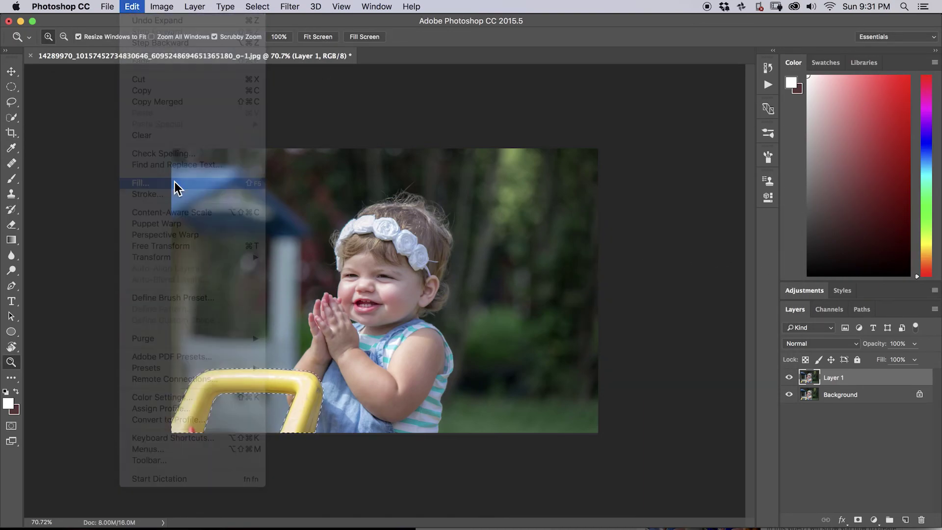
pyautogui.click(174, 183)
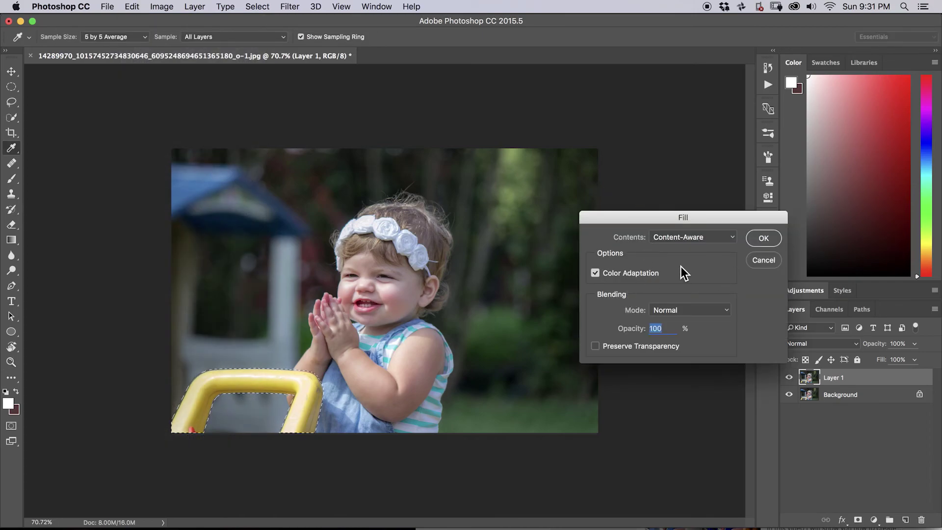
pyautogui.click(730, 240)
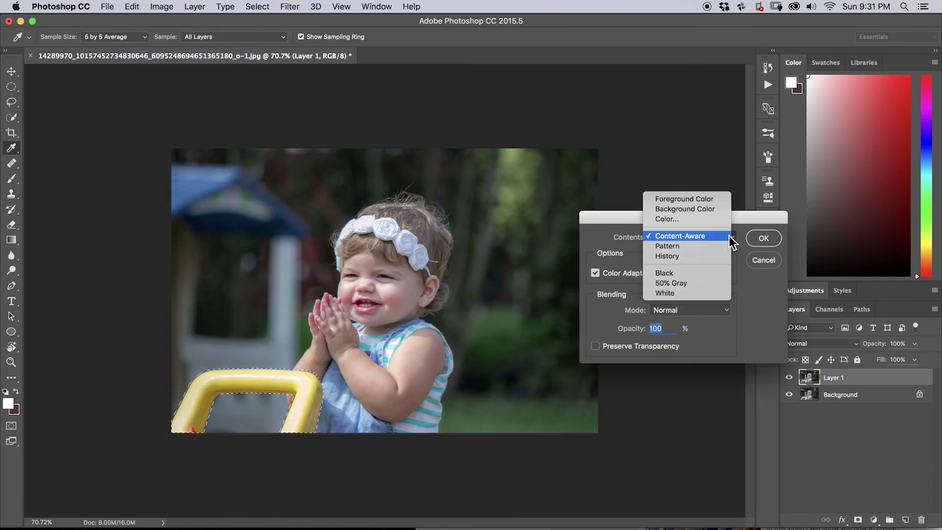
pyautogui.click(704, 272)
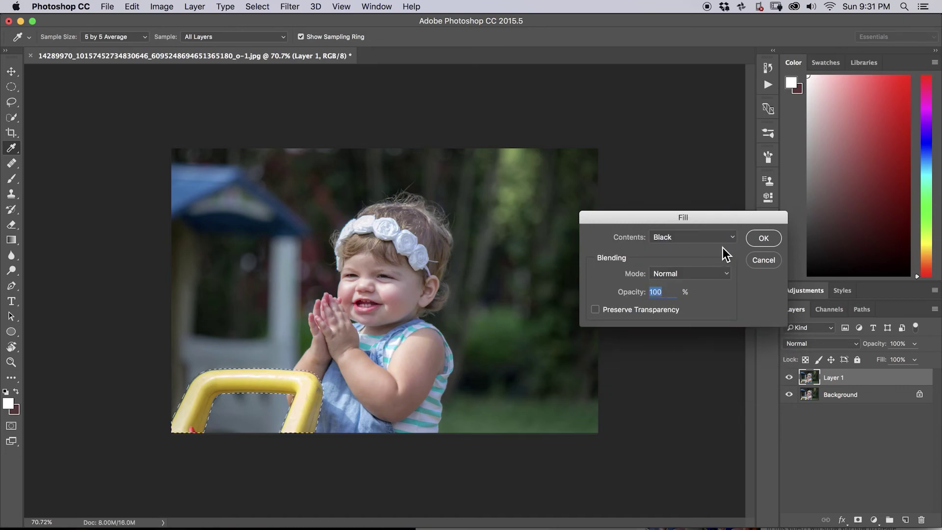
pyautogui.click(732, 238)
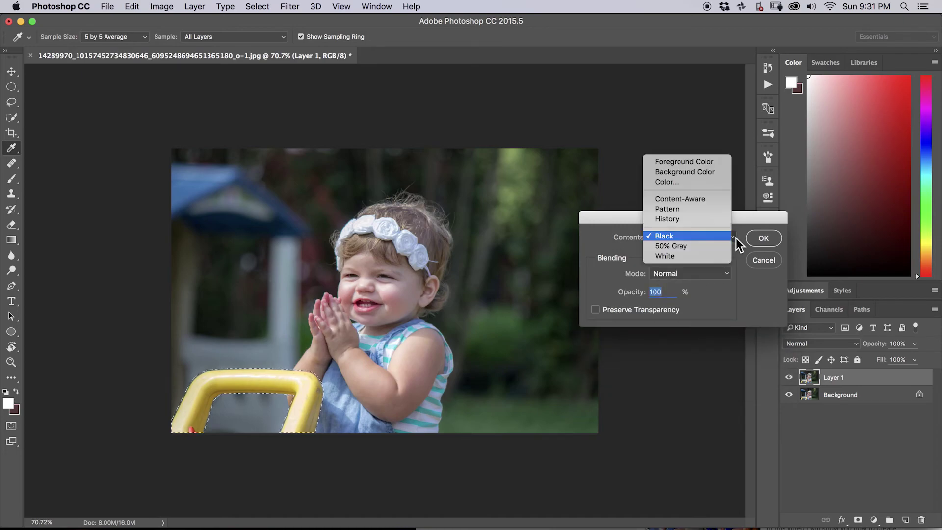
pyautogui.click(717, 200)
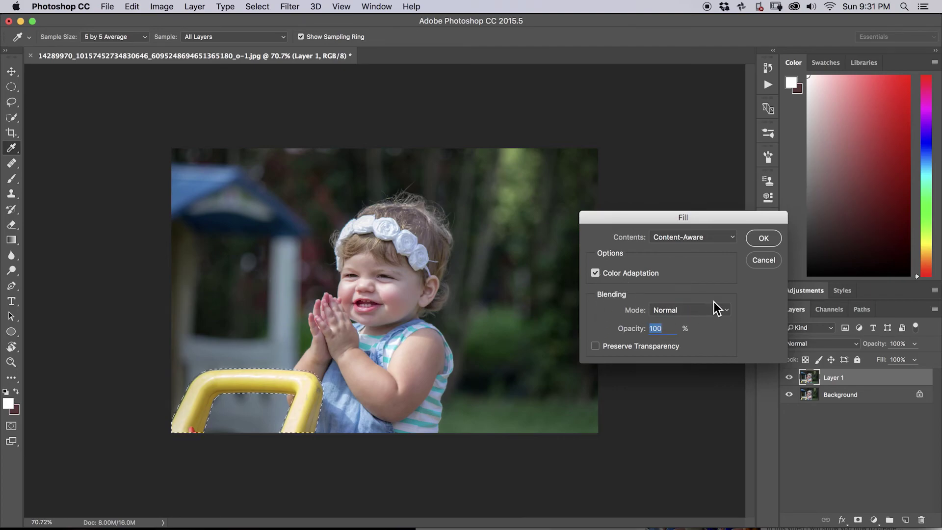
pyautogui.click(763, 240)
# - Deselect the filled area where the yellow handle was
pyautogui.press('z')
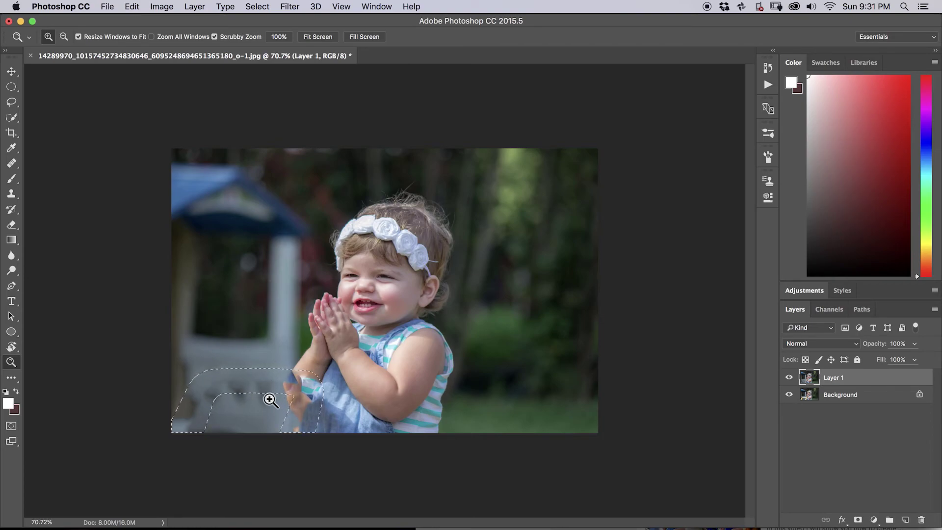
pyautogui.moveTo(265, 405); pyautogui.dragTo(349, 362)
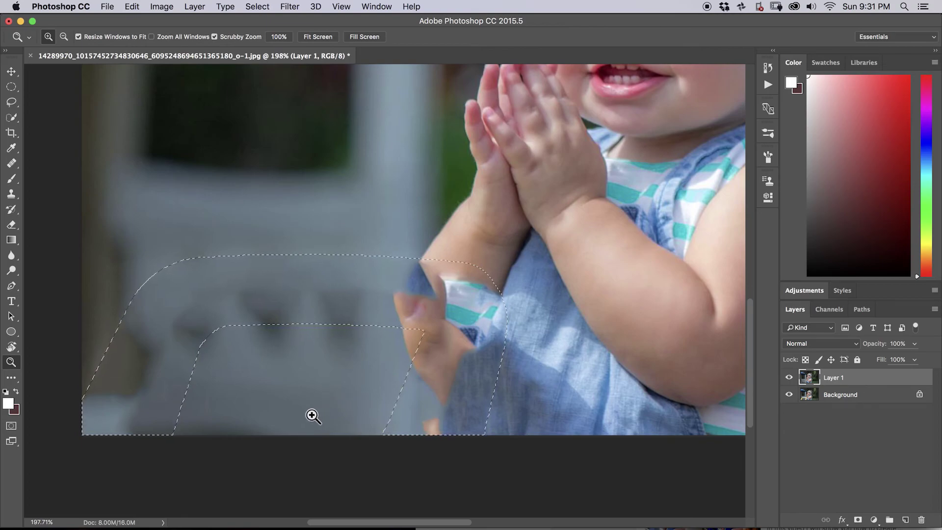
pyautogui.press('super+d')
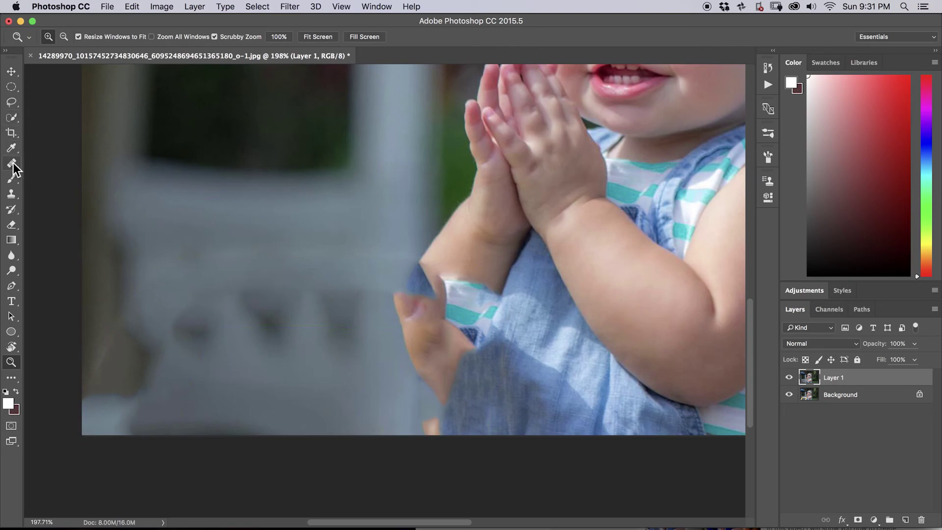
# - With the Clone Stamp at 100% opacity, clone smooth grey background over the leftmost dark patch on the blurred playhouse wall
pyautogui.click(12, 194)
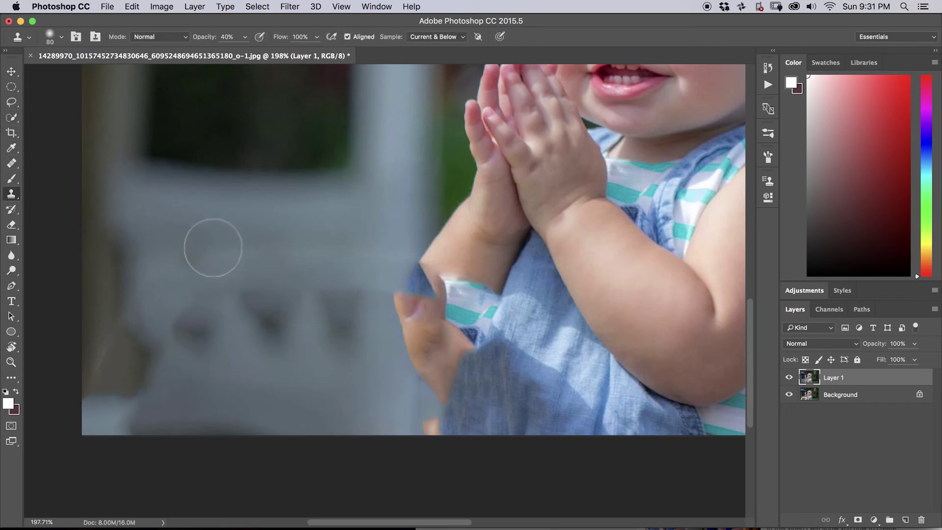
pyautogui.press('j')
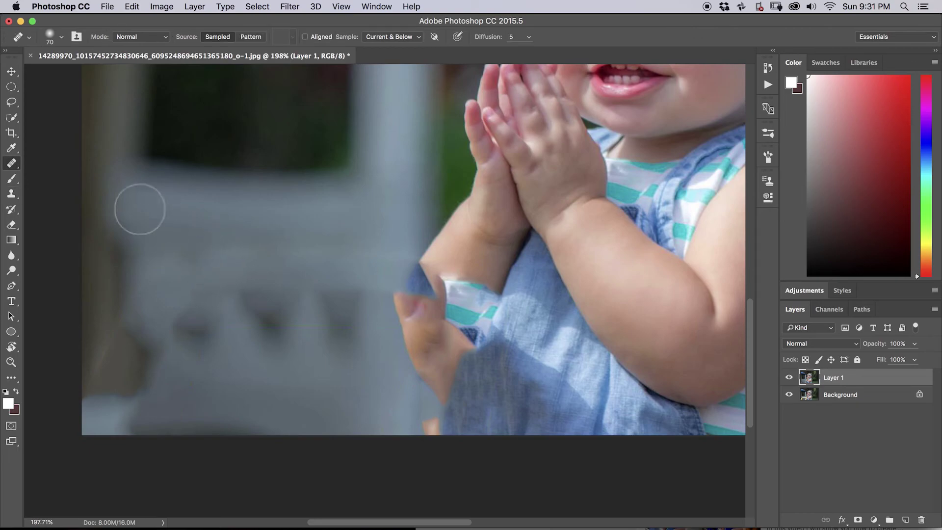
pyautogui.press('s')
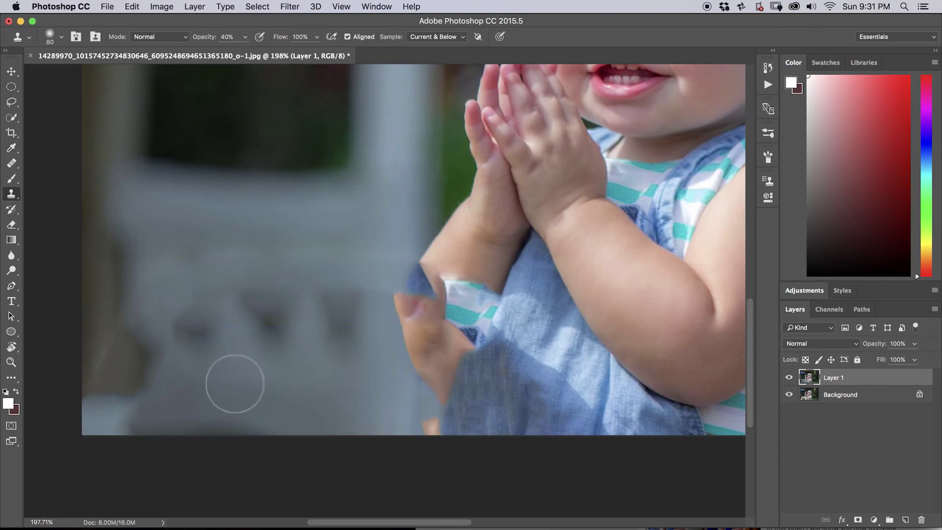
pyautogui.keyDown('alt'); pyautogui.click(227, 374); pyautogui.keyUp('alt')
pyautogui.moveTo(206, 348)
pyautogui.mouseDown()
pyautogui.moveTo(204, 321)
pyautogui.moveTo(187, 334)
pyautogui.moveTo(195, 329)
pyautogui.moveTo(244, 386)
pyautogui.moveTo(188, 335)
pyautogui.moveTo(202, 311)
pyautogui.mouseUp()
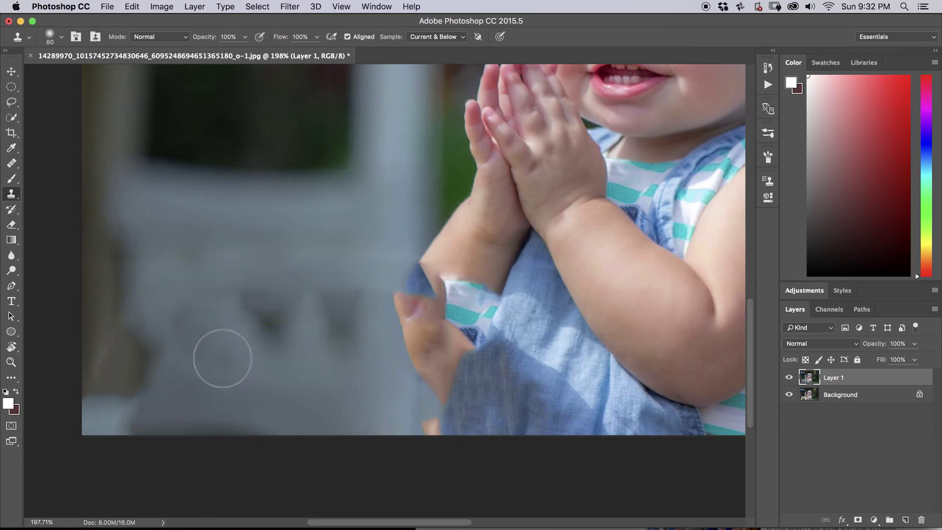
pyautogui.keyDown('alt'); pyautogui.click(225, 262); pyautogui.keyUp('alt')
pyautogui.moveTo(211, 301)
pyautogui.mouseDown()
pyautogui.moveTo(198, 315)
pyautogui.moveTo(206, 360)
pyautogui.moveTo(188, 335)
pyautogui.moveTo(234, 368)
pyautogui.moveTo(204, 325)
pyautogui.moveTo(235, 358)
pyautogui.moveTo(212, 331)
pyautogui.moveTo(221, 336)
pyautogui.moveTo(185, 331)
pyautogui.moveTo(215, 371)
pyautogui.mouseUp()
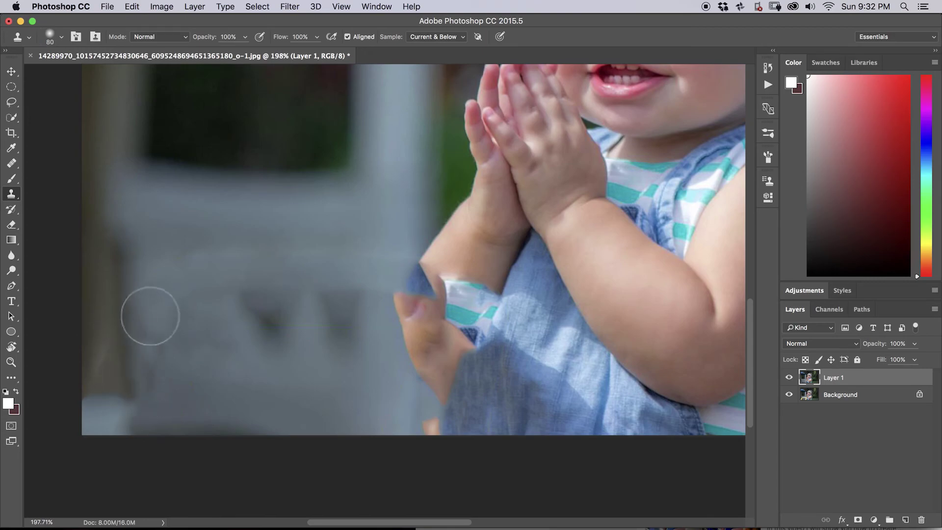
# - Clone the brown post's edge down to the photo's lower edge and retouch the grey playhouse wall beside it
pyautogui.keyDown('alt'); pyautogui.click(123, 280); pyautogui.keyUp('alt')
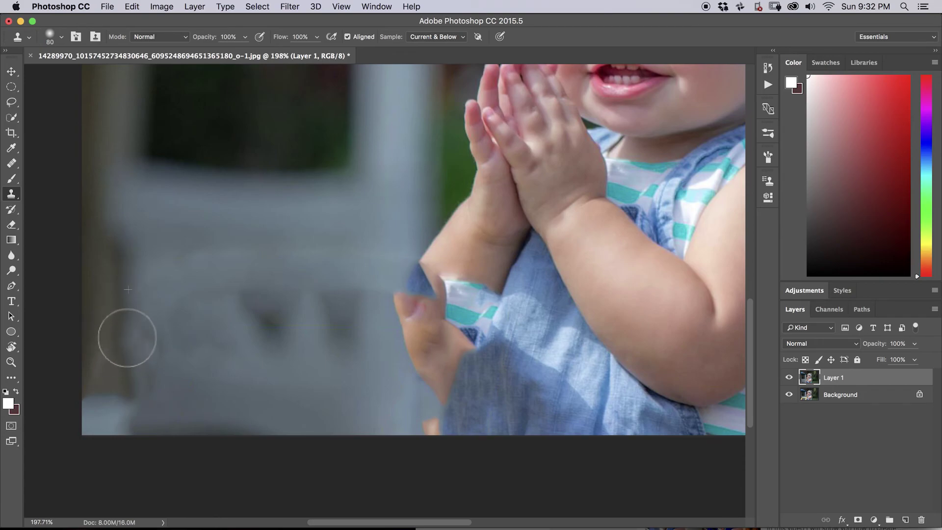
pyautogui.moveTo(129, 359)
pyautogui.mouseDown()
pyautogui.moveTo(130, 402)
pyautogui.moveTo(151, 354)
pyautogui.moveTo(153, 383)
pyautogui.moveTo(146, 314)
pyautogui.moveTo(146, 382)
pyautogui.moveTo(136, 429)
pyautogui.moveTo(127, 414)
pyautogui.moveTo(123, 431)
pyautogui.moveTo(143, 458)
pyautogui.mouseUp()
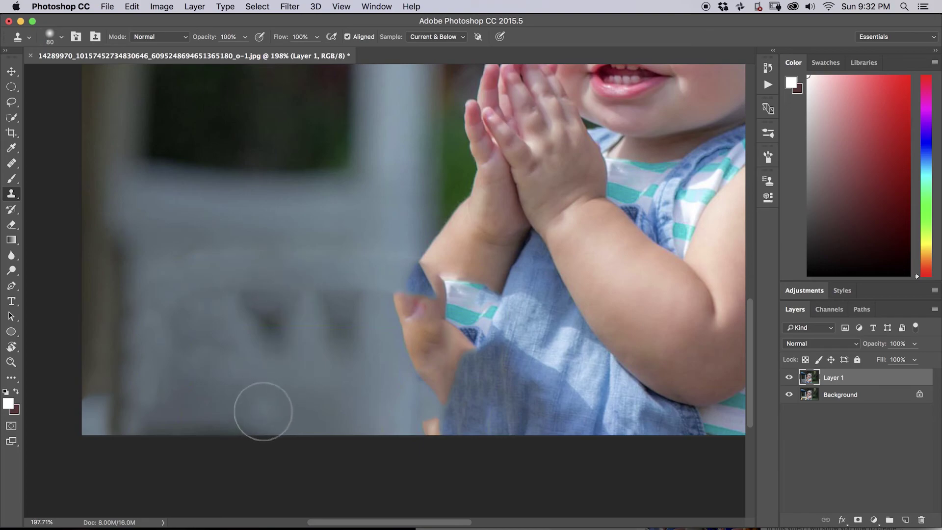
pyautogui.keyDown('alt'); pyautogui.click(181, 292); pyautogui.keyUp('alt')
pyautogui.moveTo(190, 332)
pyautogui.mouseDown()
pyautogui.moveTo(207, 344)
pyautogui.moveTo(189, 311)
pyautogui.moveTo(224, 346)
pyautogui.moveTo(167, 365)
pyautogui.moveTo(225, 348)
pyautogui.moveTo(196, 337)
pyautogui.moveTo(303, 340)
pyautogui.moveTo(308, 319)
pyautogui.moveTo(277, 349)
pyautogui.moveTo(293, 378)
pyautogui.moveTo(274, 270)
pyautogui.moveTo(344, 285)
pyautogui.moveTo(318, 321)
pyautogui.moveTo(345, 309)
pyautogui.mouseUp()
pyautogui.click(470, 260)
pyautogui.press('super+z')
# - Clone the edge between the child's forearm and the denim overalls down toward the photo's lower edge
pyautogui.moveTo(413, 353); pyautogui.dragTo(305, 339)
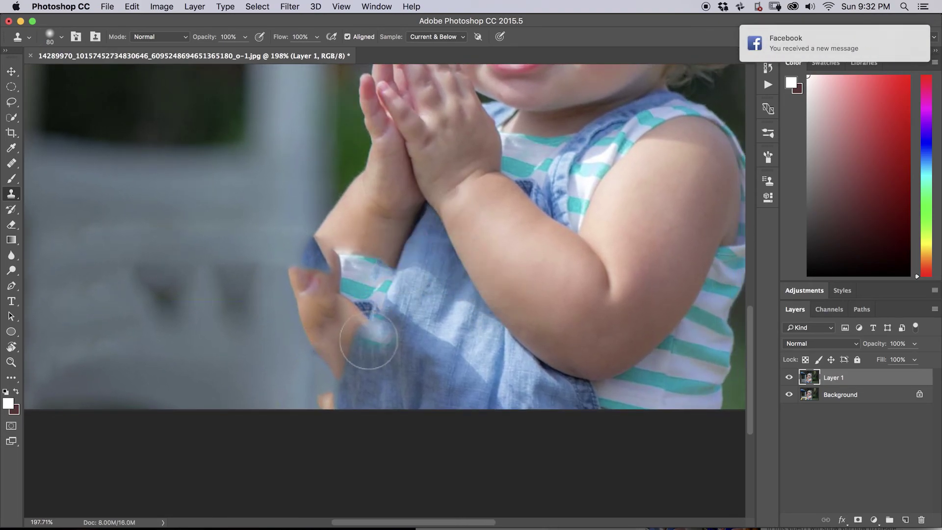
pyautogui.click(385, 290)
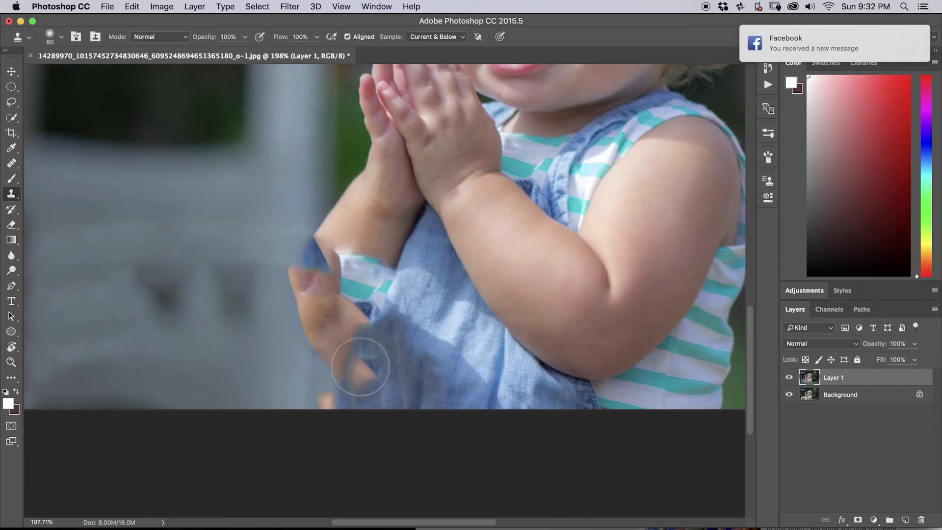
pyautogui.click(388, 318)
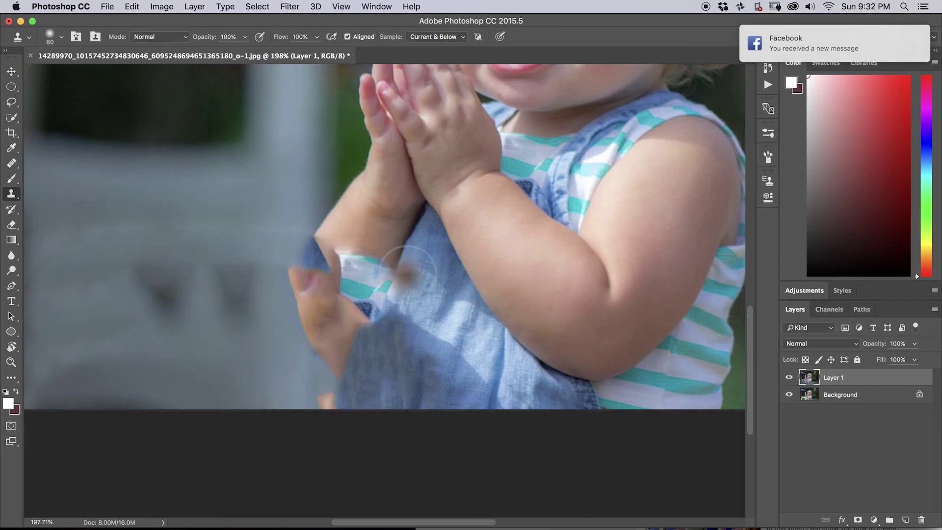
pyautogui.click(402, 259)
pyautogui.click(402, 260)
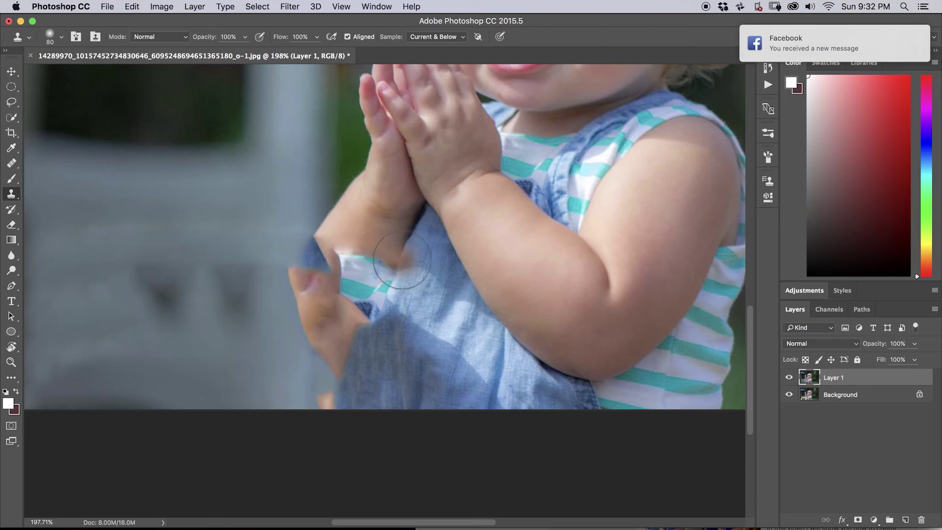
pyautogui.click(402, 268)
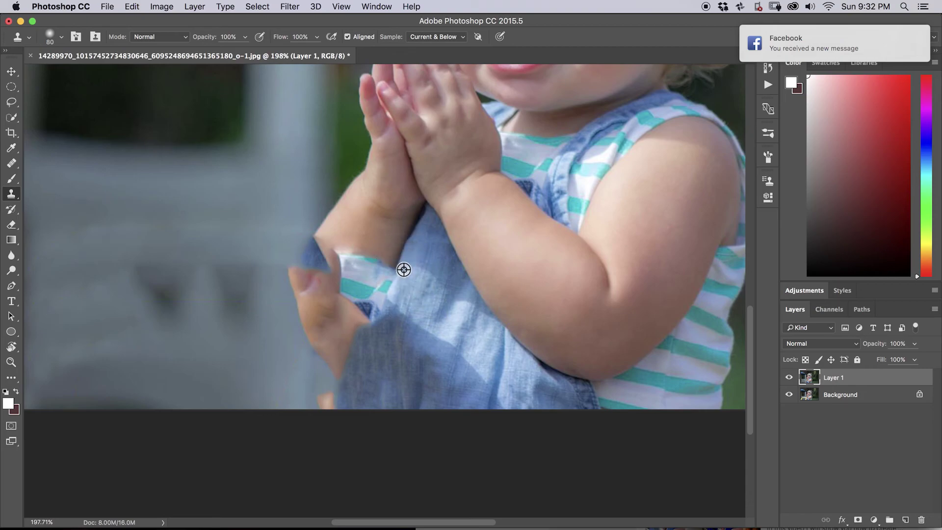
pyautogui.moveTo(398, 258); pyautogui.dragTo(354, 386)
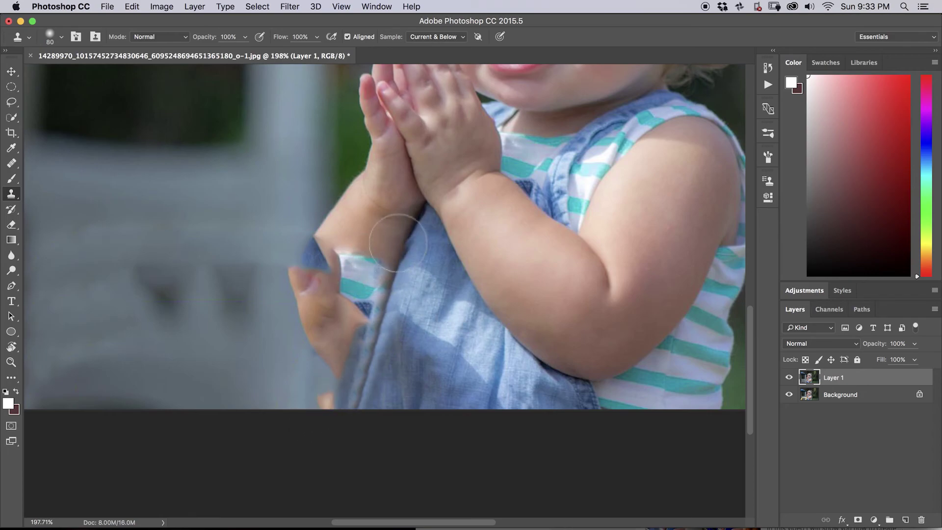
# - Clone forearm skin over the misplaced striped-shirt patch beside the overalls
pyautogui.moveTo(383, 247); pyautogui.dragTo(378, 278)
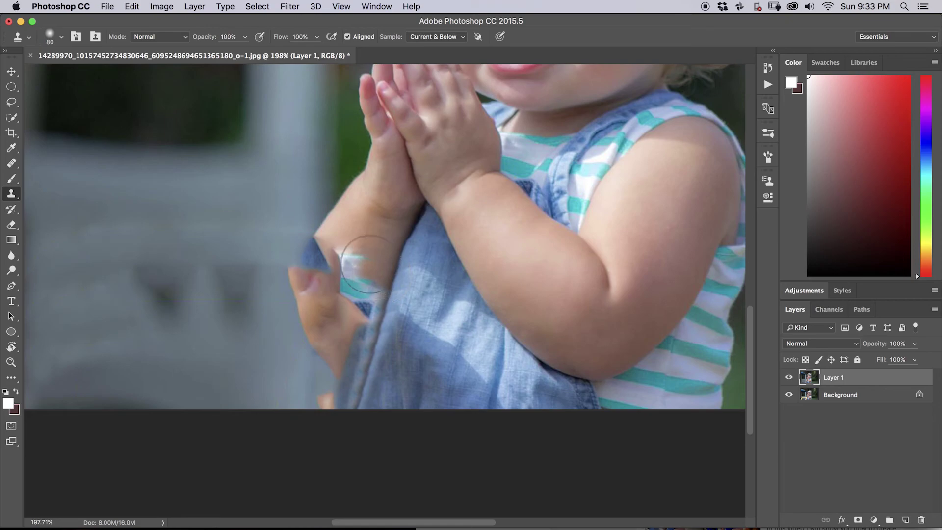
pyautogui.moveTo(362, 303)
pyautogui.mouseDown()
pyautogui.moveTo(360, 332)
pyautogui.moveTo(357, 278)
pyautogui.moveTo(350, 312)
pyautogui.moveTo(367, 274)
pyautogui.moveTo(363, 333)
pyautogui.mouseUp()
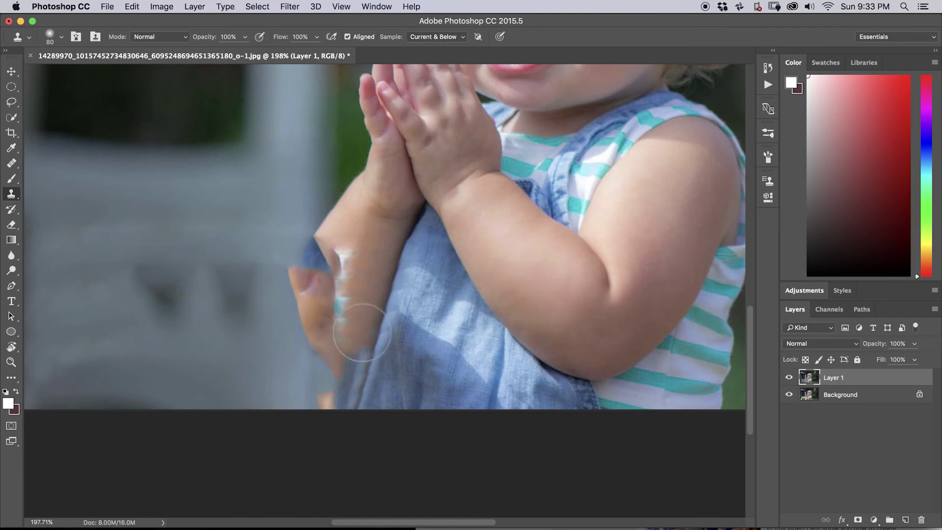
pyautogui.moveTo(353, 263); pyautogui.dragTo(349, 258)
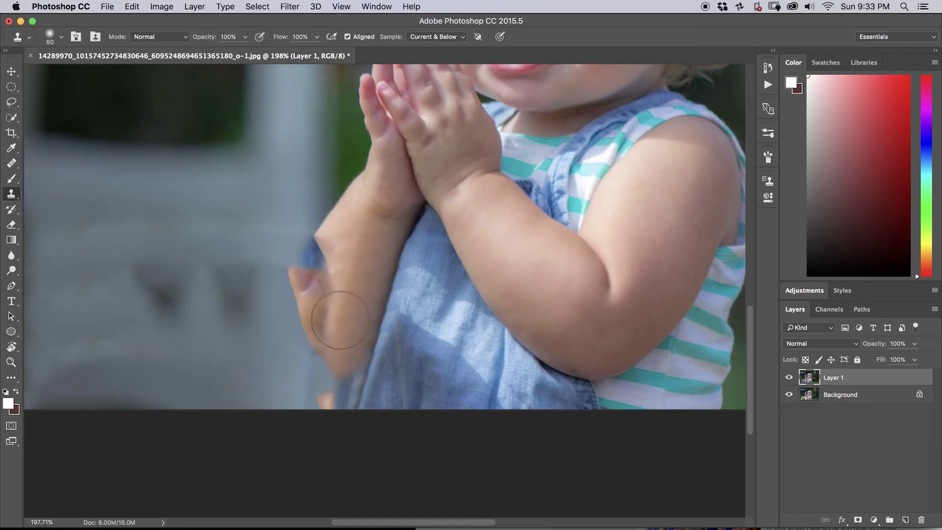
# - Reduce the Clone Stamp brush to 60 pixels and rebuild the elbow outline by cloning over the stray blue patch
pyautogui.moveTo(339, 282)
pyautogui.mouseDown()
pyautogui.moveTo(334, 260)
pyautogui.moveTo(318, 277)
pyautogui.moveTo(349, 229)
pyautogui.moveTo(345, 217)
pyautogui.moveTo(353, 238)
pyautogui.moveTo(329, 219)
pyautogui.mouseUp()
pyautogui.press('[')
pyautogui.press('[')
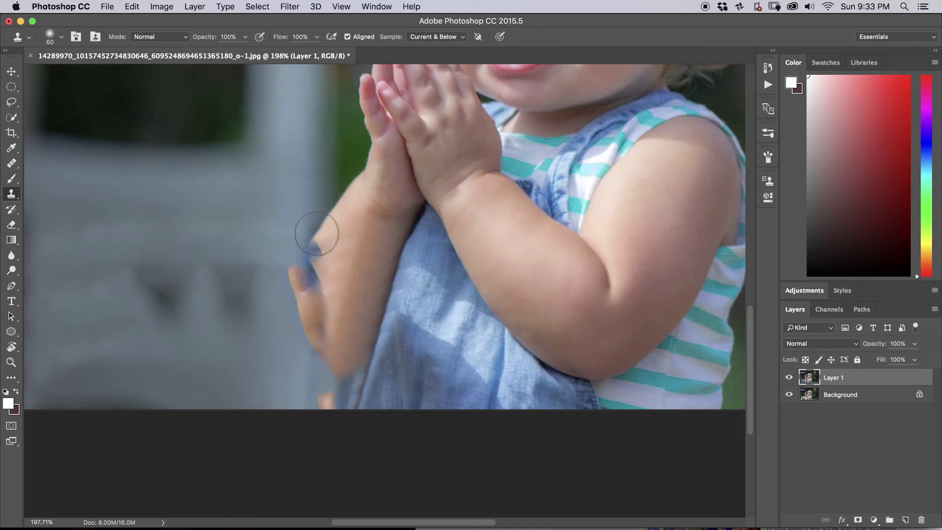
pyautogui.moveTo(313, 238)
pyautogui.mouseDown()
pyautogui.moveTo(305, 275)
pyautogui.moveTo(347, 266)
pyautogui.mouseUp()
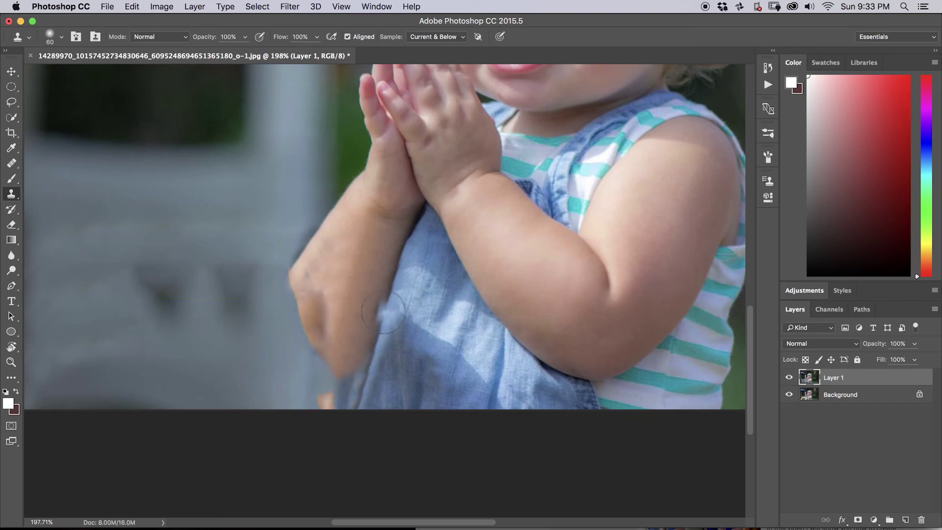
# - Reduce the Clone Stamp brush to 40 pixels and clone forearm skin over the dark blotches inside the rebuilt elbow
pyautogui.keyDown('alt'); pyautogui.click(333, 259); pyautogui.keyUp('alt')
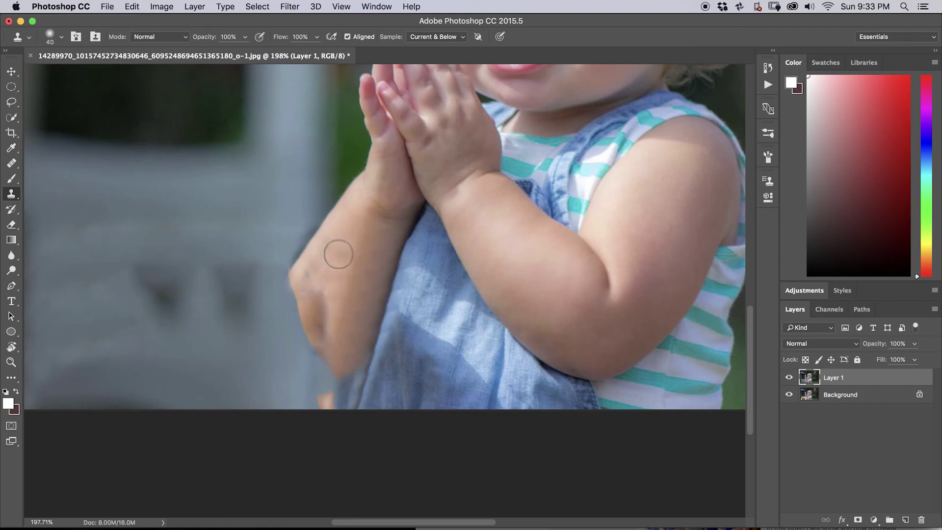
pyautogui.keyDown('alt'); pyautogui.click(336, 257); pyautogui.keyUp('alt')
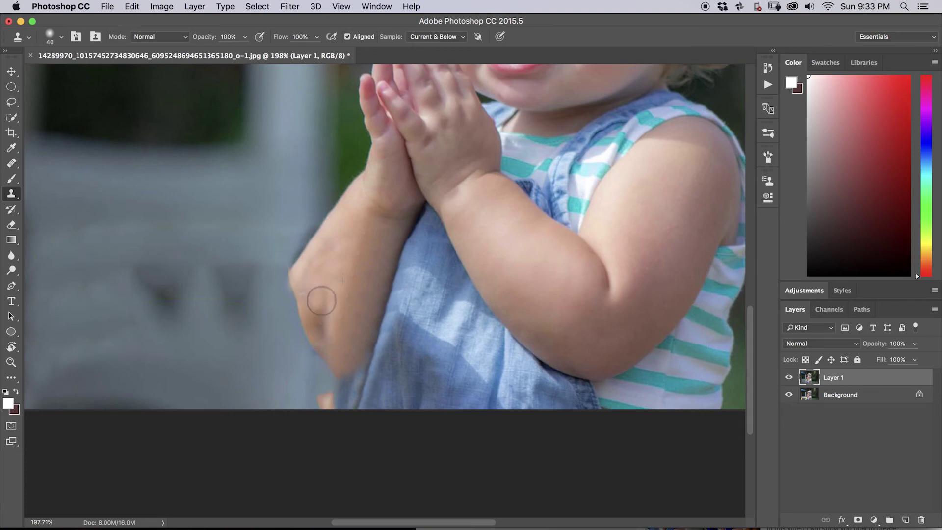
pyautogui.moveTo(334, 284)
pyautogui.mouseDown()
pyautogui.moveTo(327, 312)
pyautogui.moveTo(312, 319)
pyautogui.moveTo(323, 333)
pyautogui.mouseUp()
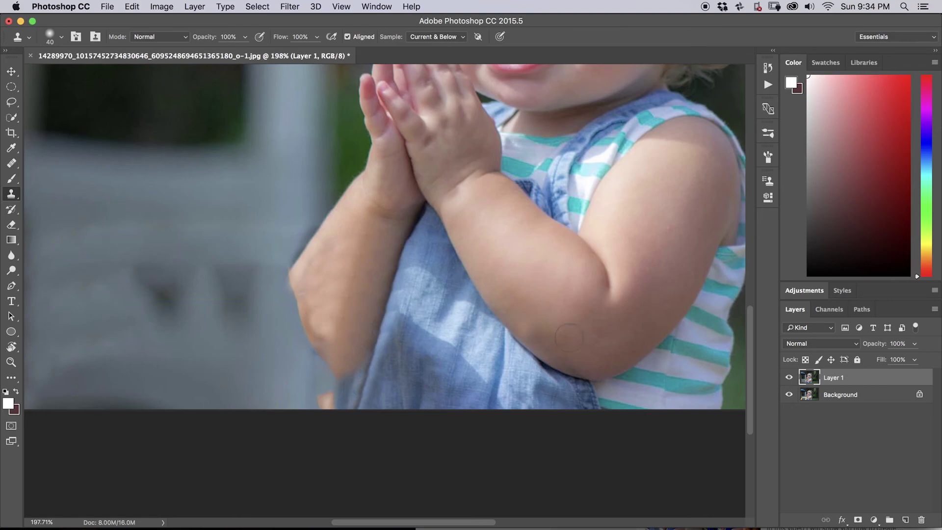
# - Clone the grey playhouse wall over the stray skin patch beside the overalls and round off the elbow's outer outline
pyautogui.press('z')
pyautogui.moveTo(540, 321)
pyautogui.mouseDown()
pyautogui.moveTo(466, 332)
pyautogui.moveTo(514, 402)
pyautogui.mouseUp()
pyautogui.press('s')
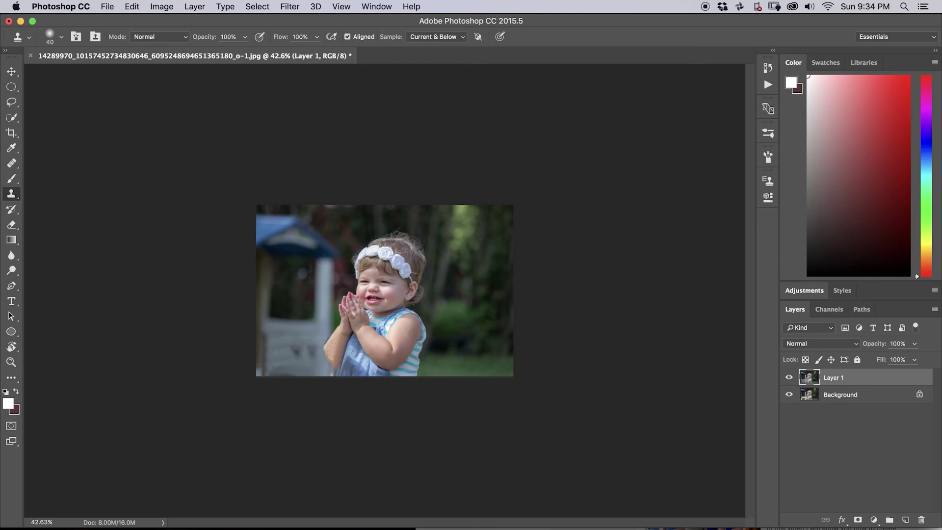
pyautogui.press('z')
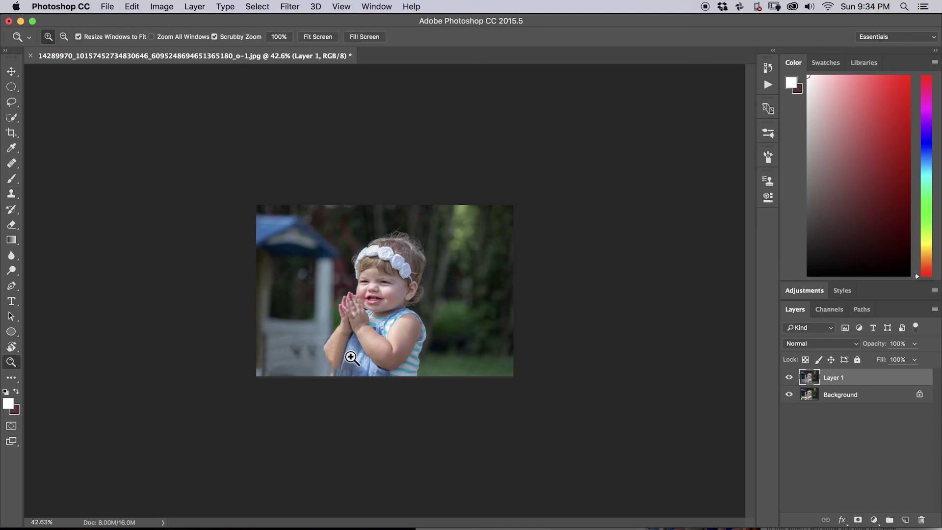
pyautogui.moveTo(363, 355); pyautogui.dragTo(422, 346)
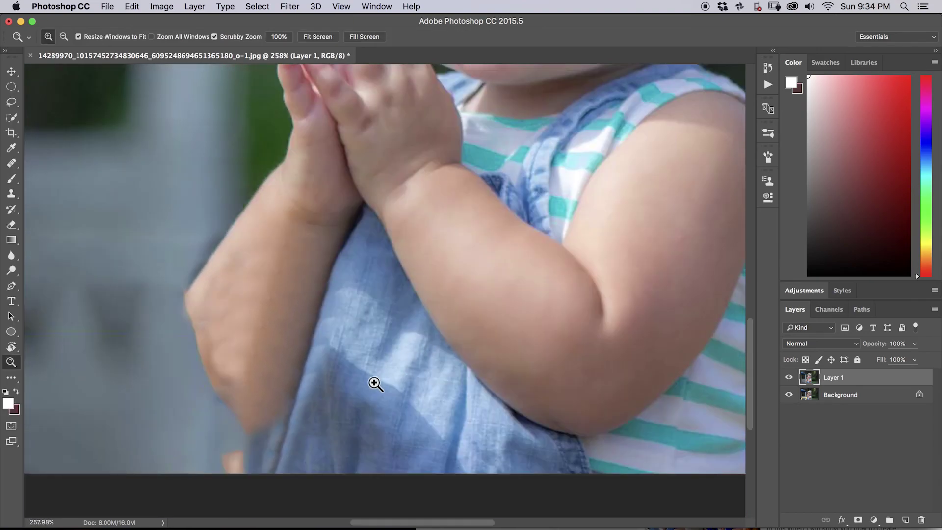
pyautogui.scroll(-5, 367, 373)
pyautogui.hscroll(-3, 367, 374)
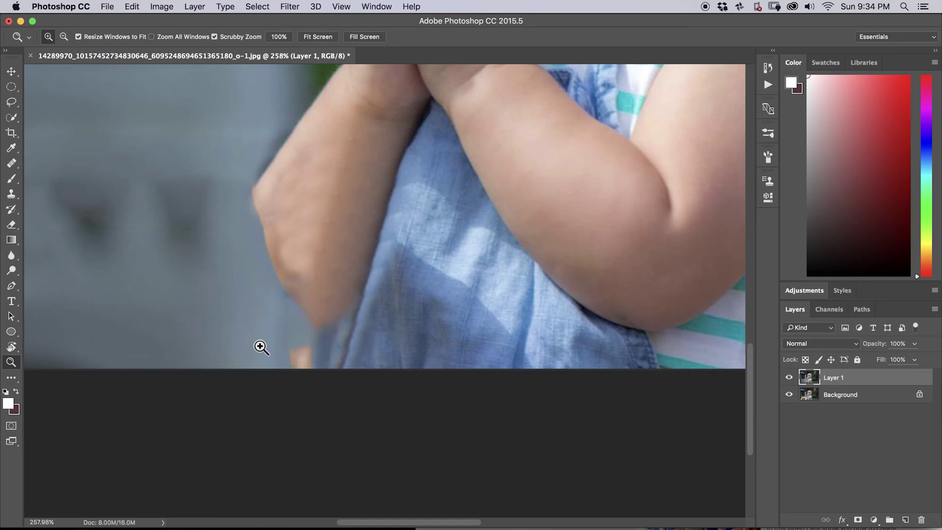
pyautogui.press('s')
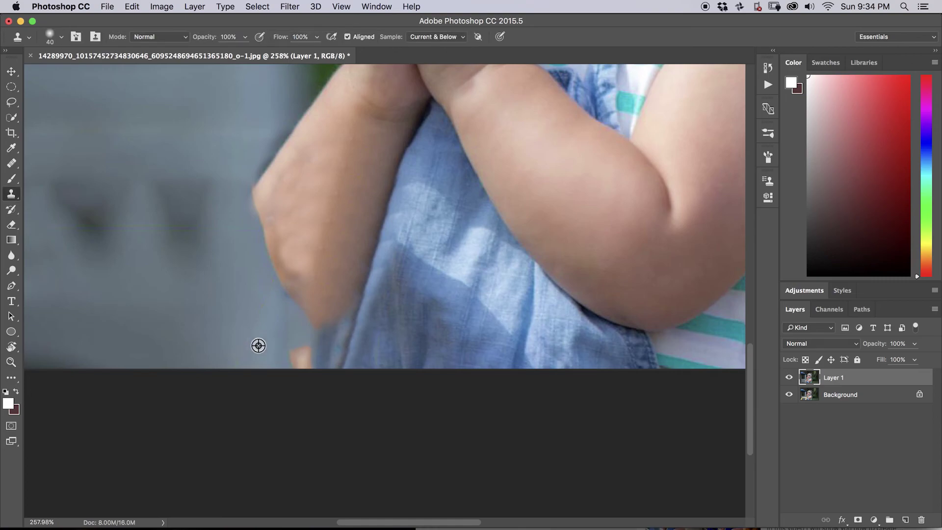
pyautogui.keyDown('alt'); pyautogui.click(255, 344); pyautogui.keyUp('alt')
pyautogui.moveTo(289, 345)
pyautogui.mouseDown()
pyautogui.moveTo(304, 366)
pyautogui.moveTo(301, 343)
pyautogui.moveTo(276, 345)
pyautogui.mouseUp()
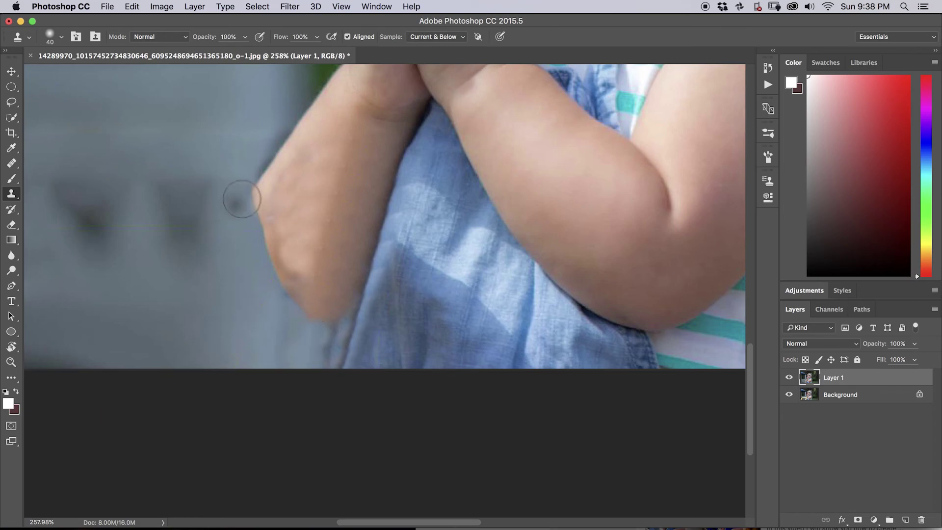
pyautogui.keyDown('alt'); pyautogui.click(231, 169); pyautogui.keyUp('alt')
pyautogui.moveTo(240, 177)
pyautogui.mouseDown()
pyautogui.moveTo(246, 211)
pyautogui.moveTo(258, 169)
pyautogui.moveTo(247, 231)
pyautogui.moveTo(261, 154)
pyautogui.moveTo(249, 248)
pyautogui.moveTo(246, 210)
pyautogui.moveTo(254, 265)
pyautogui.moveTo(281, 311)
pyautogui.moveTo(298, 328)
pyautogui.moveTo(334, 329)
pyautogui.moveTo(301, 330)
pyautogui.moveTo(318, 348)
pyautogui.mouseUp()
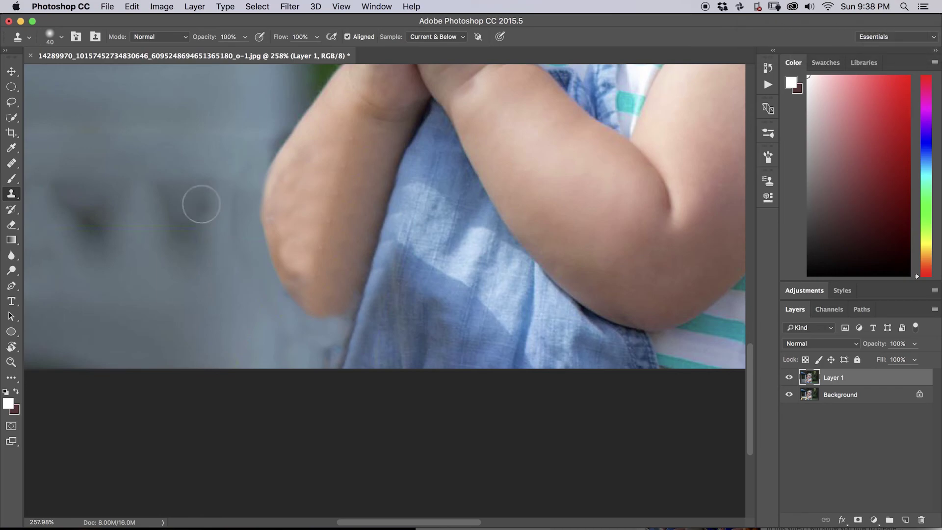
# - Reduce the Healing Brush size and heal the blotches around the elbow with skin sampled from the upper forearm
pyautogui.press('z')
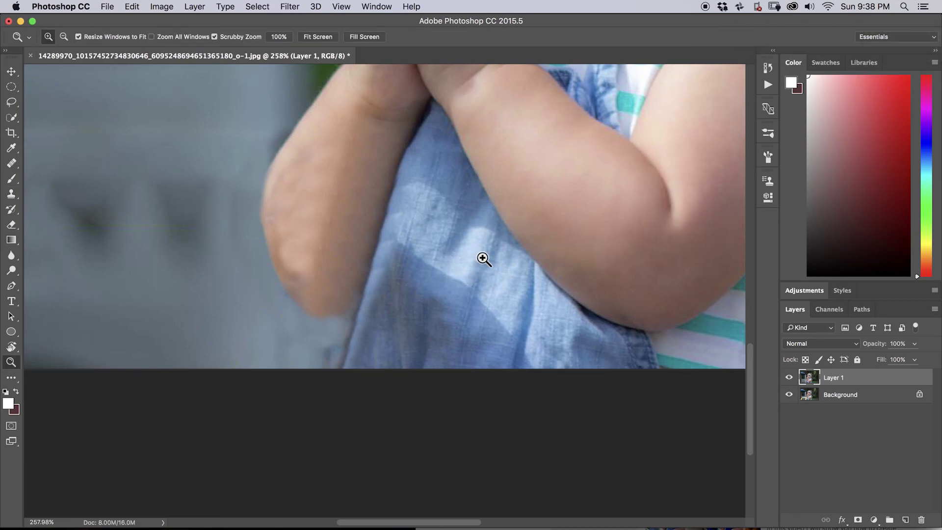
pyautogui.click(471, 258)
pyautogui.moveTo(471, 256); pyautogui.dragTo(417, 257)
pyautogui.press('s')
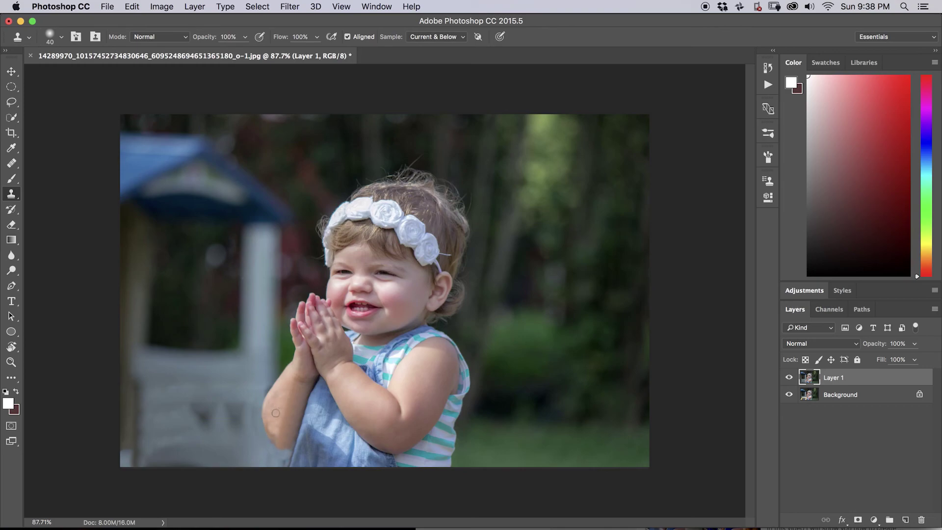
pyautogui.press('super+space')
pyautogui.moveTo(279, 410)
pyautogui.mouseDown()
pyautogui.moveTo(337, 385)
pyautogui.moveTo(380, 284)
pyautogui.mouseUp()
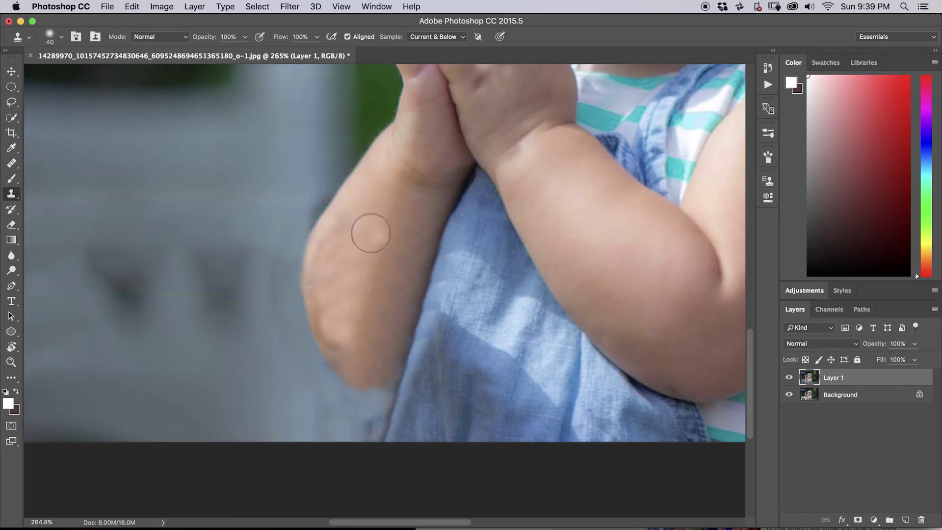
pyautogui.press('[')
pyautogui.press('[')
pyautogui.press('[')
pyautogui.press('j')
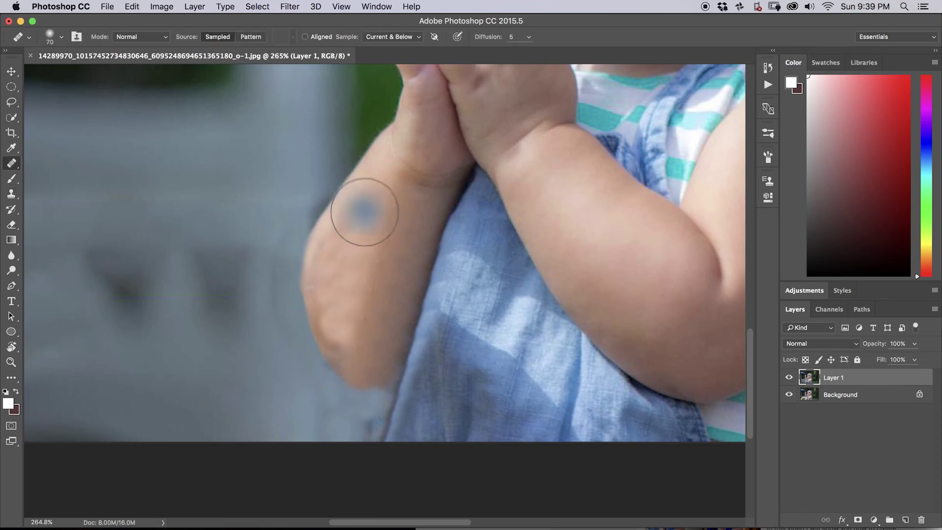
pyautogui.press('[')
pyautogui.press('[')
pyautogui.press('[')
pyautogui.press('[')
pyautogui.press('[')
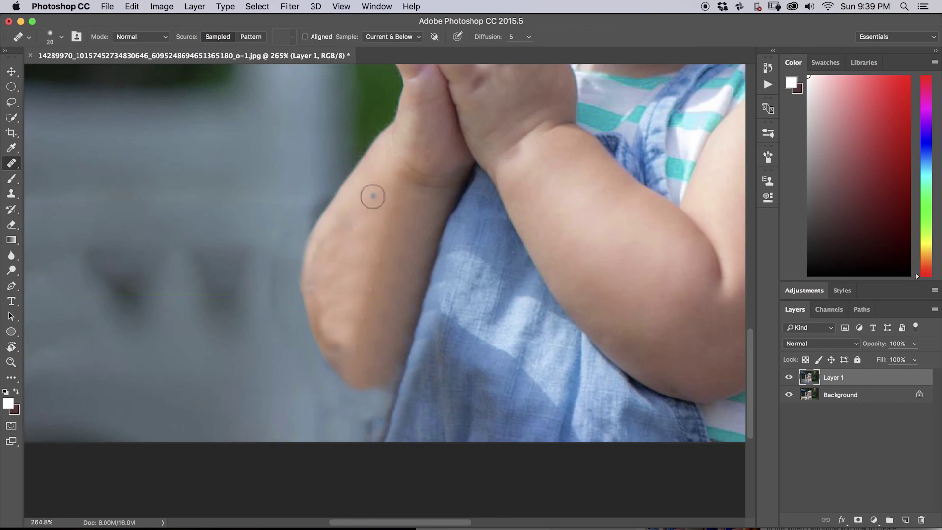
pyautogui.keyDown('alt'); pyautogui.click(373, 198); pyautogui.keyUp('alt')
pyautogui.click(369, 317)
pyautogui.moveTo(361, 370)
pyautogui.mouseDown()
pyautogui.moveTo(354, 353)
pyautogui.moveTo(345, 345)
pyautogui.moveTo(348, 359)
pyautogui.moveTo(326, 336)
pyautogui.moveTo(324, 307)
pyautogui.mouseUp()
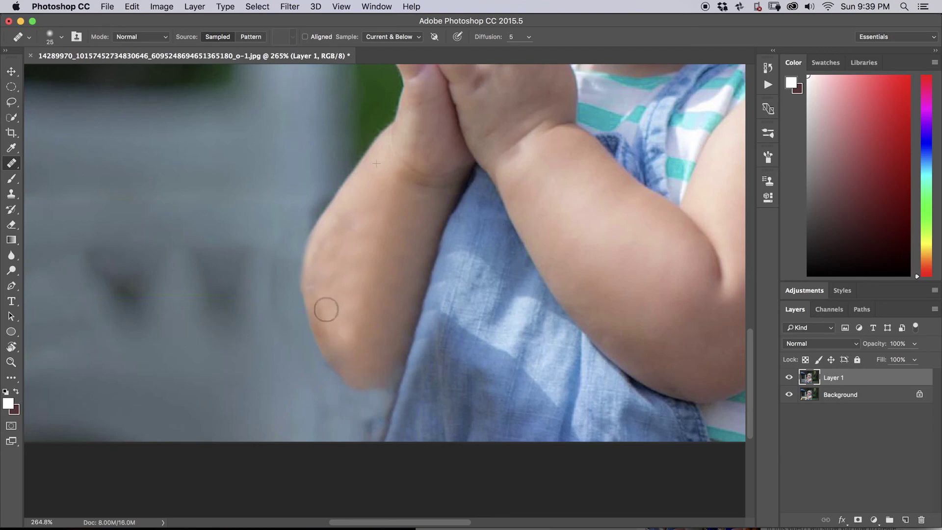
# - Heal the remaining uneven skin patches across the middle of the forearm and along its outer and inner edges
pyautogui.moveTo(325, 253)
pyautogui.mouseDown()
pyautogui.moveTo(358, 257)
pyautogui.moveTo(348, 269)
pyautogui.moveTo(332, 260)
pyautogui.moveTo(337, 267)
pyautogui.moveTo(339, 254)
pyautogui.moveTo(357, 286)
pyautogui.moveTo(340, 305)
pyautogui.moveTo(355, 347)
pyautogui.moveTo(355, 333)
pyautogui.moveTo(394, 306)
pyautogui.moveTo(352, 339)
pyautogui.moveTo(339, 336)
pyautogui.moveTo(392, 313)
pyautogui.moveTo(358, 314)
pyautogui.moveTo(347, 292)
pyautogui.moveTo(363, 272)
pyautogui.mouseUp()
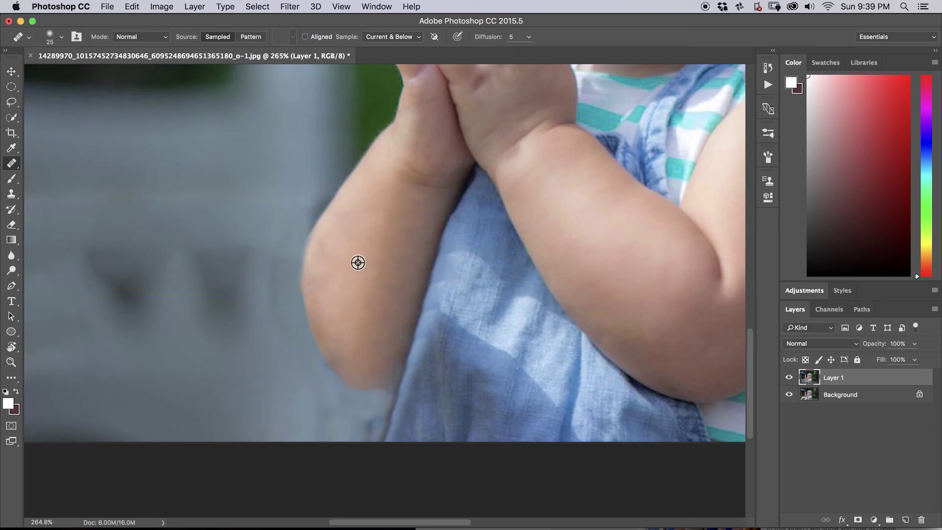
pyautogui.moveTo(414, 237)
pyautogui.mouseDown()
pyautogui.moveTo(419, 229)
pyautogui.moveTo(394, 290)
pyautogui.mouseUp()
pyautogui.press('alt')
pyautogui.moveTo(321, 325)
pyautogui.mouseDown()
pyautogui.moveTo(362, 330)
pyautogui.moveTo(332, 329)
pyautogui.mouseUp()
# - Open the Liquify filter and push the elbow's outer edge slightly inward using Forward Warp with a 500 brush
pyautogui.scroll(-10, 362, 274)
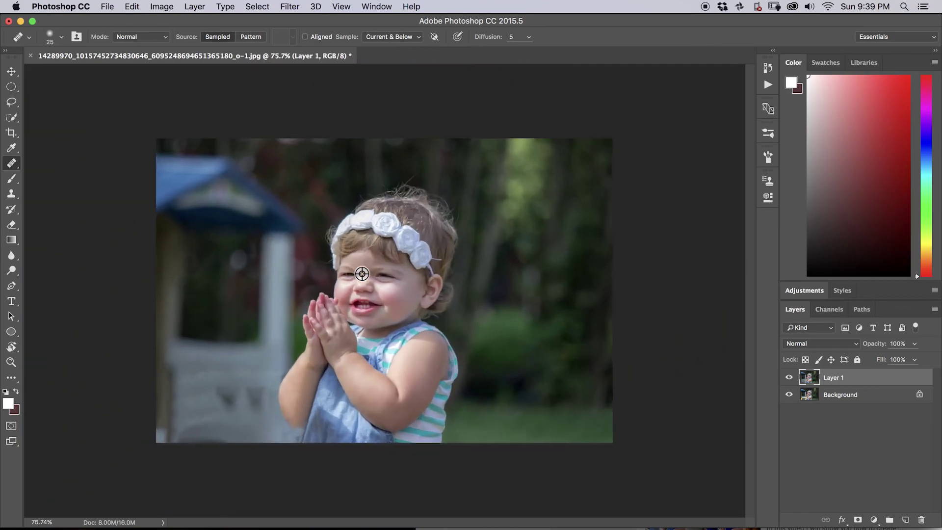
pyautogui.scroll(2, 363, 274)
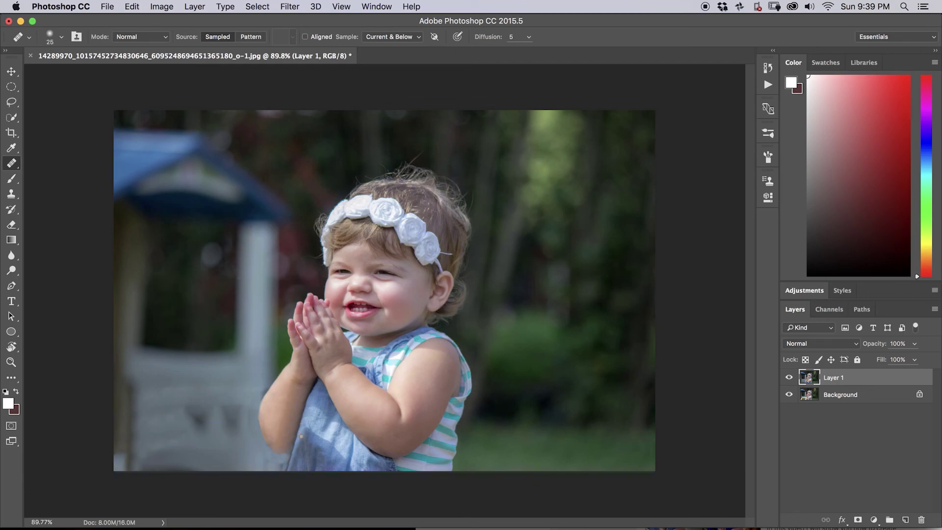
pyautogui.press('super+shift+x')
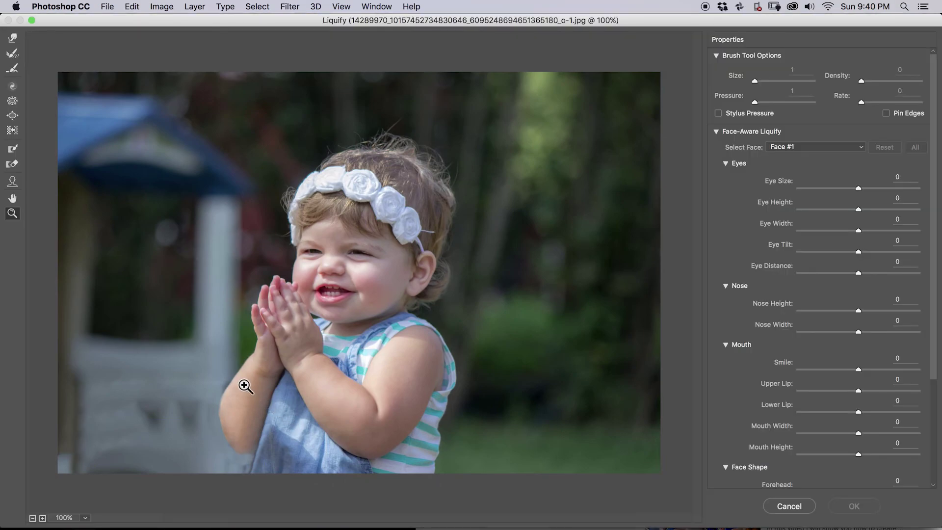
pyautogui.click(11, 39)
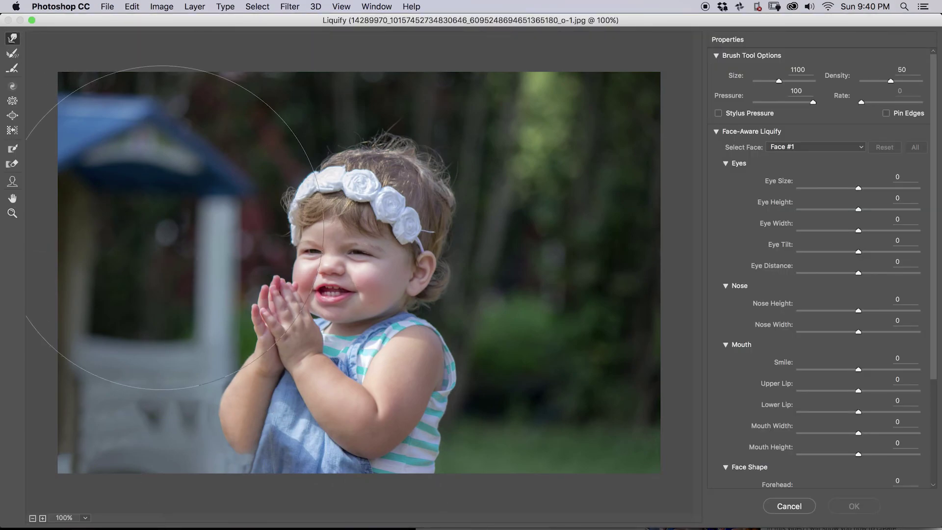
pyautogui.press('[')
pyautogui.press('[')
pyautogui.press('[')
pyautogui.press('[')
pyautogui.press('[')
pyautogui.press('[')
pyautogui.press('[')
pyautogui.press('[')
pyautogui.press('[')
pyautogui.press('[')
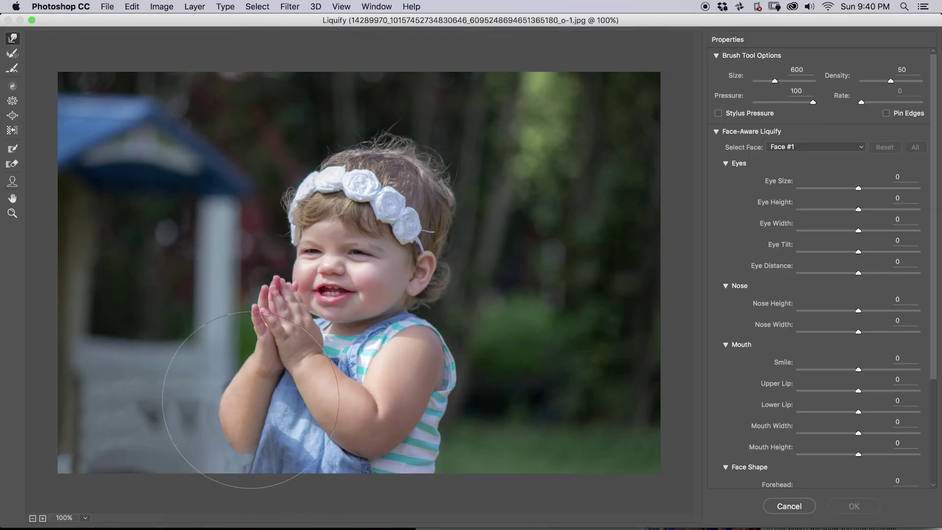
pyautogui.press(']')
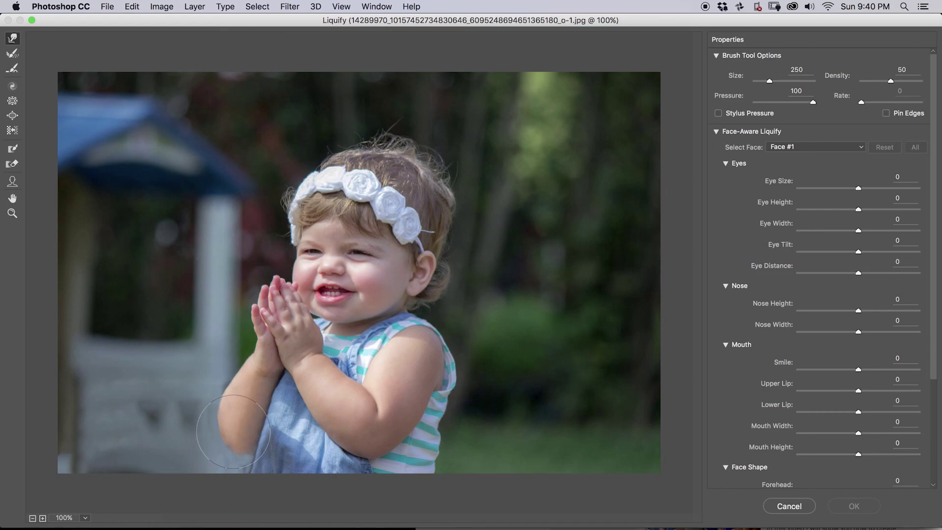
pyautogui.press(']')
pyautogui.press(']')
pyautogui.press(']')
pyautogui.moveTo(202, 407); pyautogui.dragTo(205, 407)
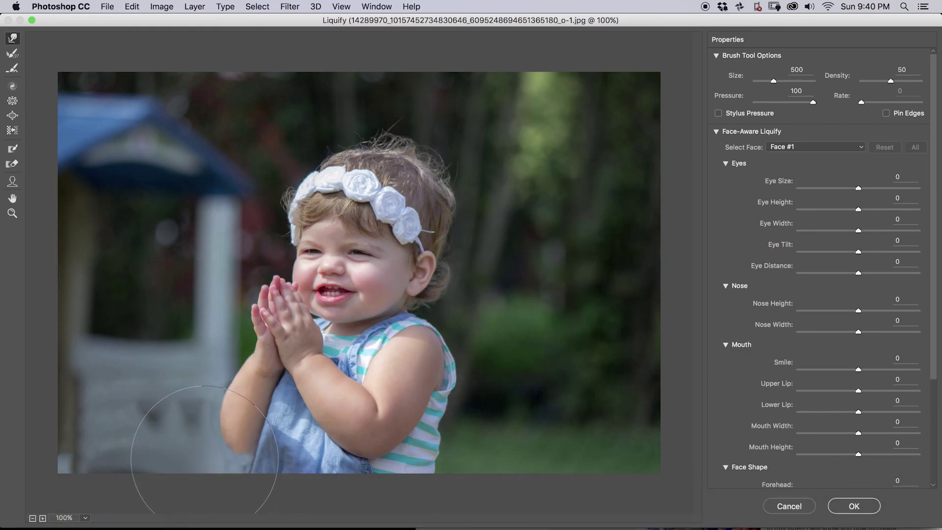
# - Smooth the lower tip of the elbow at close range using Forward Warp with a brush size of 125
pyautogui.press('[')
pyautogui.press('z')
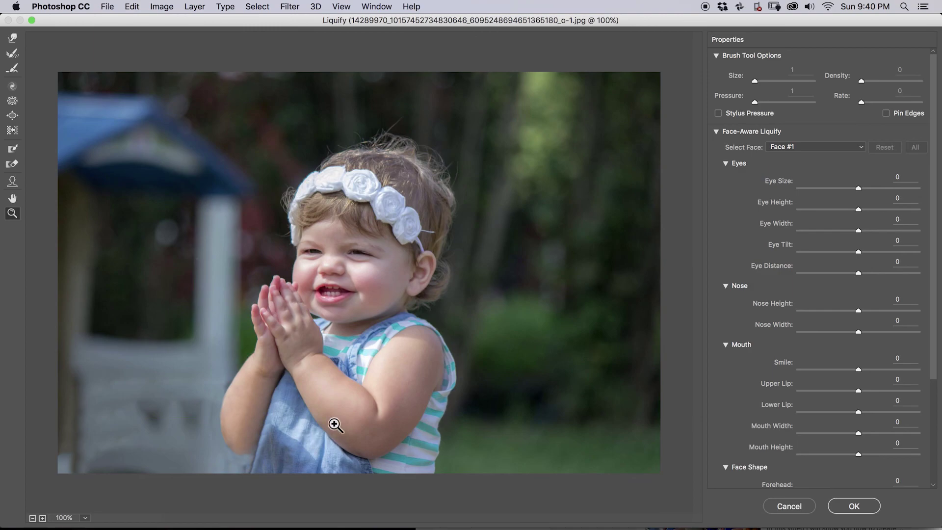
pyautogui.click(244, 455)
pyautogui.click(352, 480)
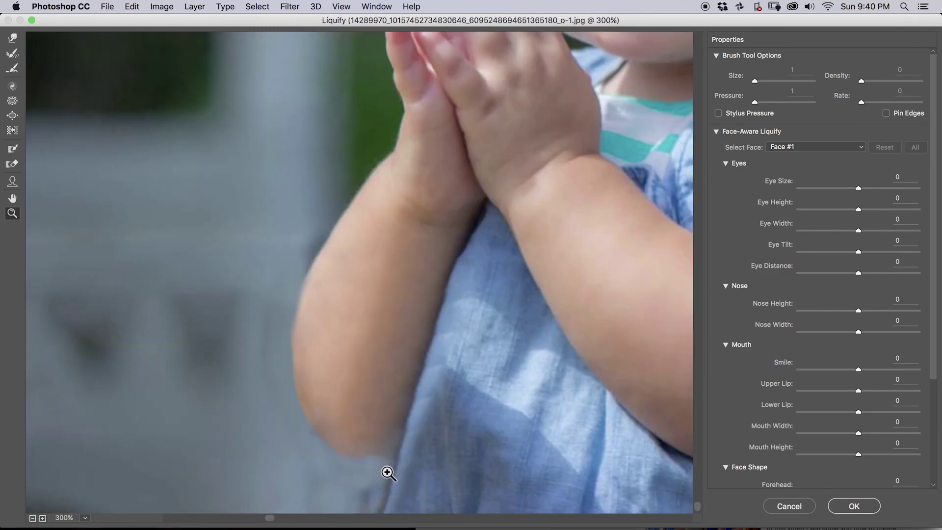
pyautogui.press('w')
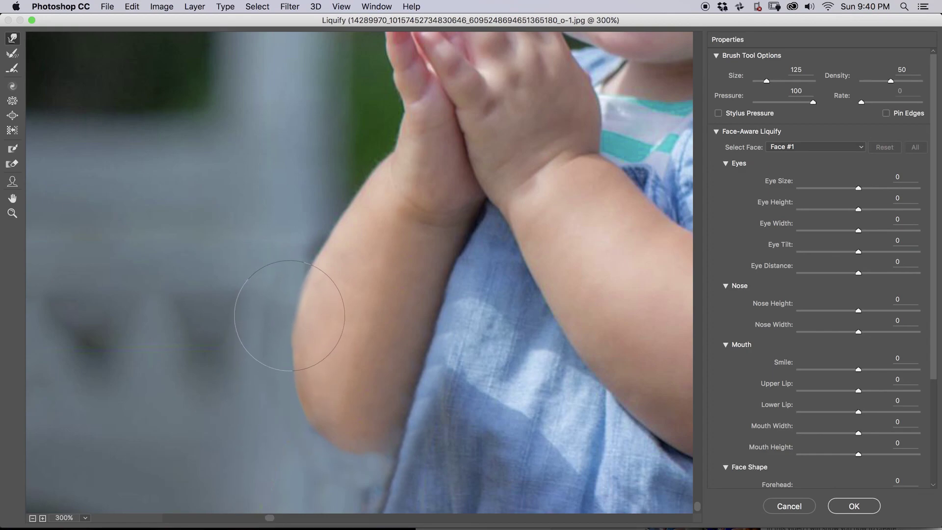
# - Refine the forearm's outer contour with the warp brush enlarged to 400, and apply the Liquify changes
pyautogui.press(']')
pyautogui.press(']')
pyautogui.press(']')
pyautogui.press(']')
pyautogui.press(']')
pyautogui.press(']')
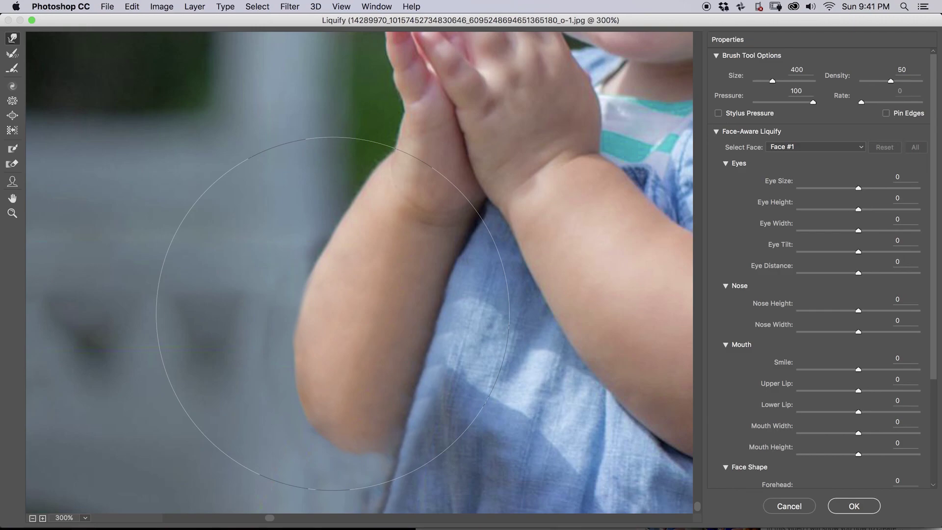
pyautogui.press('super+0')
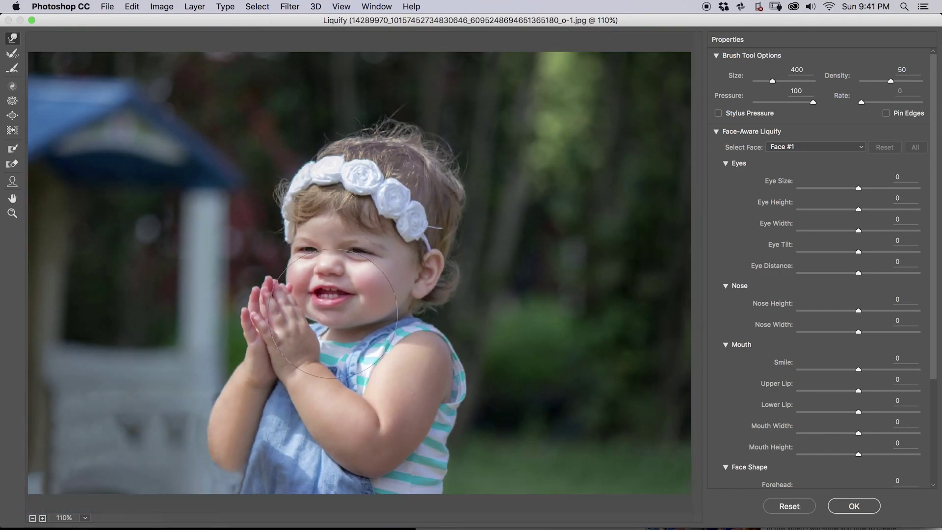
pyautogui.press('super+minus')
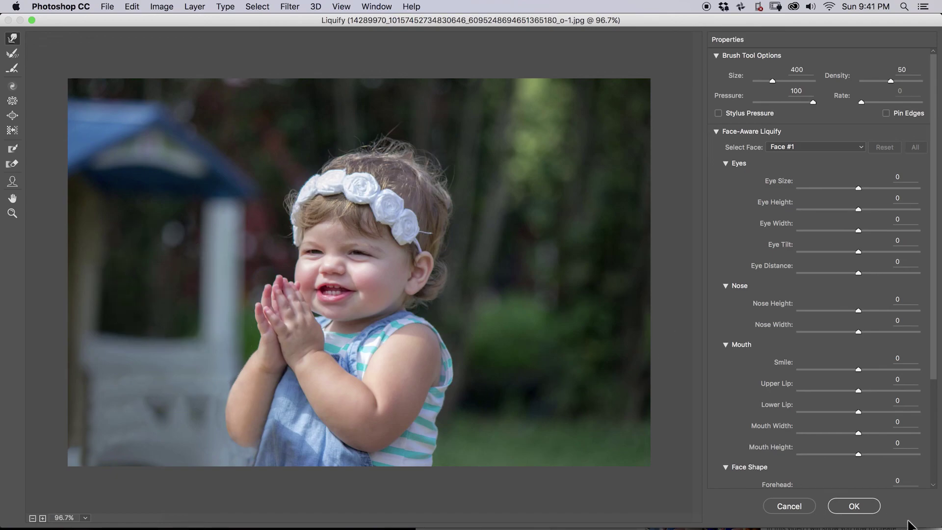
pyautogui.click(854, 506)
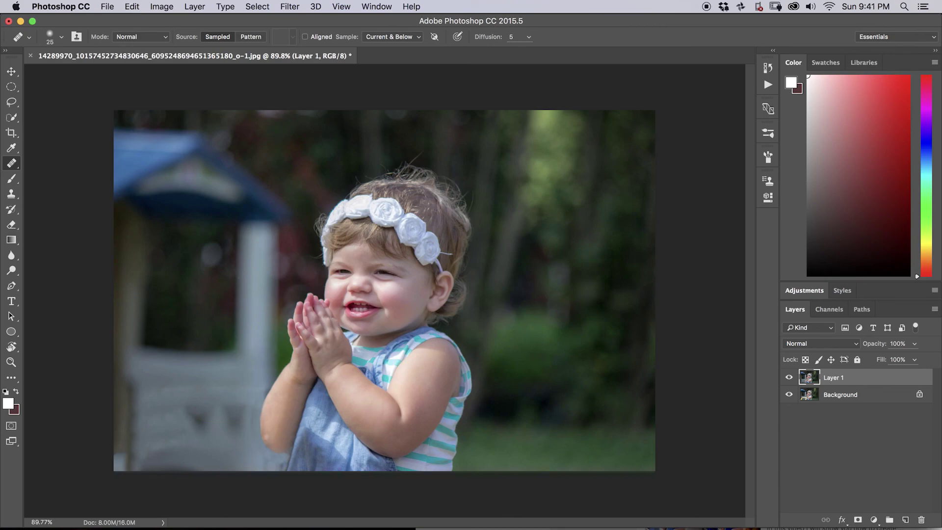
# - Clone the grey playhouse wall over the dark patch along the forearm's outer edge with a 25-pixel Clone Stamp brush
pyautogui.moveTo(243, 435)
pyautogui.mouseDown()
pyautogui.moveTo(303, 420)
pyautogui.moveTo(295, 410)
pyautogui.moveTo(357, 311)
pyautogui.moveTo(410, 287)
pyautogui.mouseUp()
pyautogui.press('s')
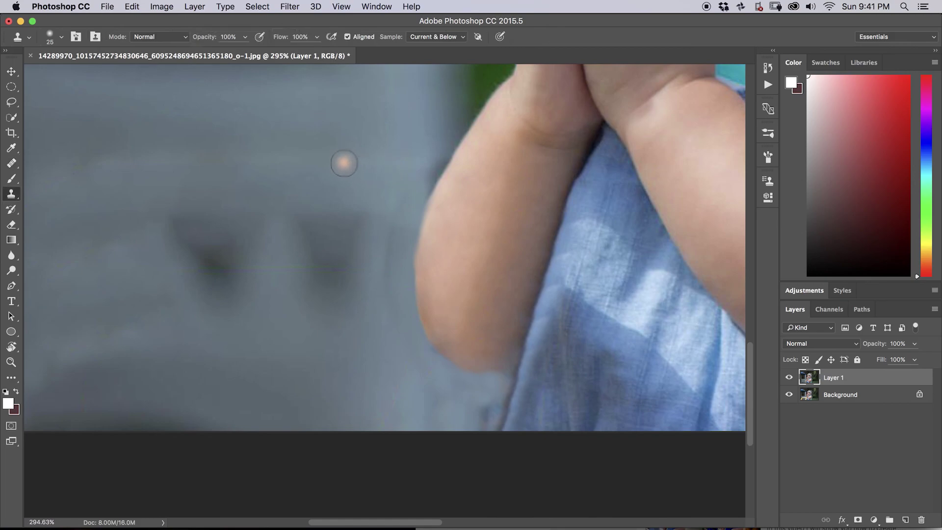
pyautogui.keyDown('alt'); pyautogui.click(353, 158); pyautogui.keyUp('alt')
pyautogui.moveTo(407, 158)
pyautogui.mouseDown()
pyautogui.moveTo(441, 157)
pyautogui.moveTo(423, 189)
pyautogui.moveTo(440, 159)
pyautogui.mouseUp()
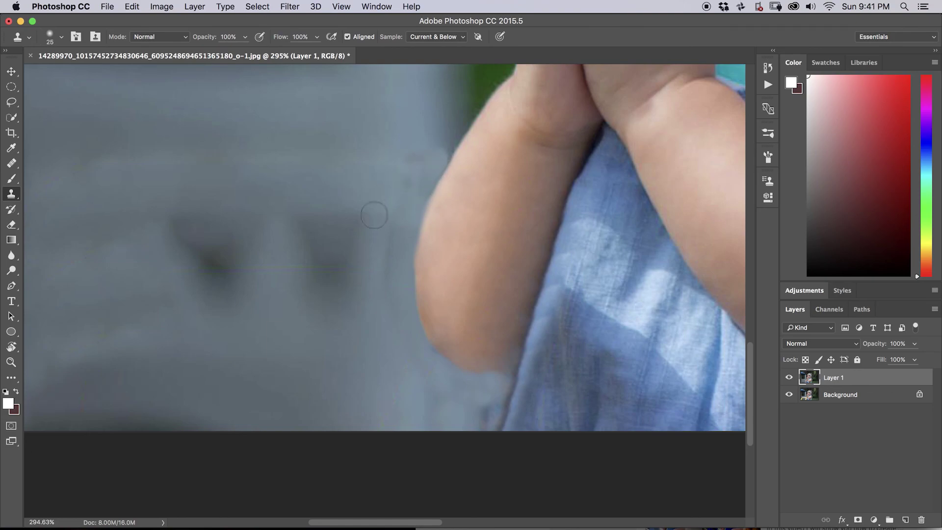
pyautogui.keyDown('alt'); pyautogui.click(379, 201); pyautogui.keyUp('alt')
pyautogui.moveTo(414, 164)
pyautogui.mouseDown()
pyautogui.moveTo(414, 208)
pyautogui.moveTo(414, 193)
pyautogui.mouseUp()
pyautogui.keyDown('alt'); pyautogui.click(368, 216); pyautogui.keyUp('alt')
# - Heal the cloning seams and blue specks in the grey wall beside and below the elbow with the Healing Brush
pyautogui.press('j')
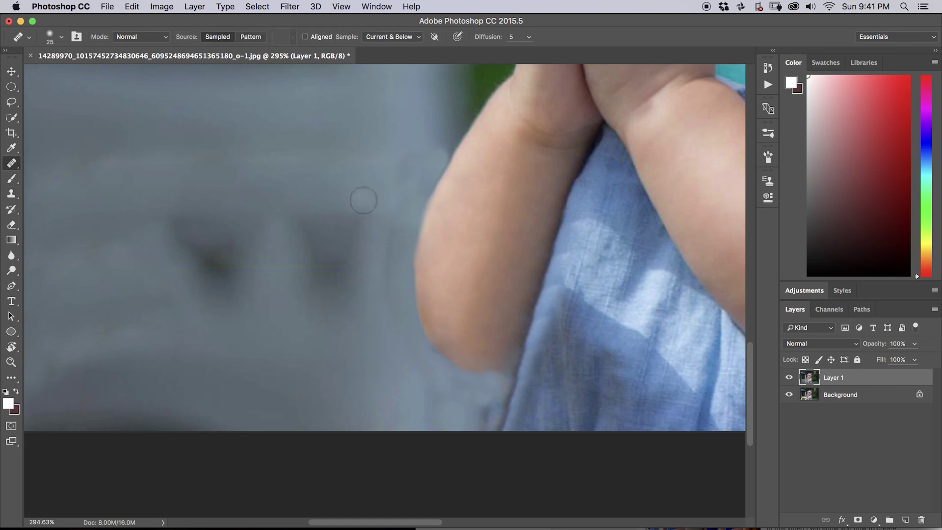
pyautogui.keyDown('alt'); pyautogui.click(368, 183); pyautogui.keyUp('alt')
pyautogui.keyDown('alt'); pyautogui.click(368, 334); pyautogui.keyUp('alt')
pyautogui.click(407, 178)
pyautogui.keyDown('alt'); pyautogui.click(374, 340); pyautogui.keyUp('alt')
pyautogui.moveTo(415, 359); pyautogui.dragTo(417, 367)
pyautogui.moveTo(457, 391); pyautogui.dragTo(485, 409)
# - Paint sampled wall grey over the two dark spots in the playhouse wall with a 60-pixel Brush at 20% opacity
pyautogui.press('b')
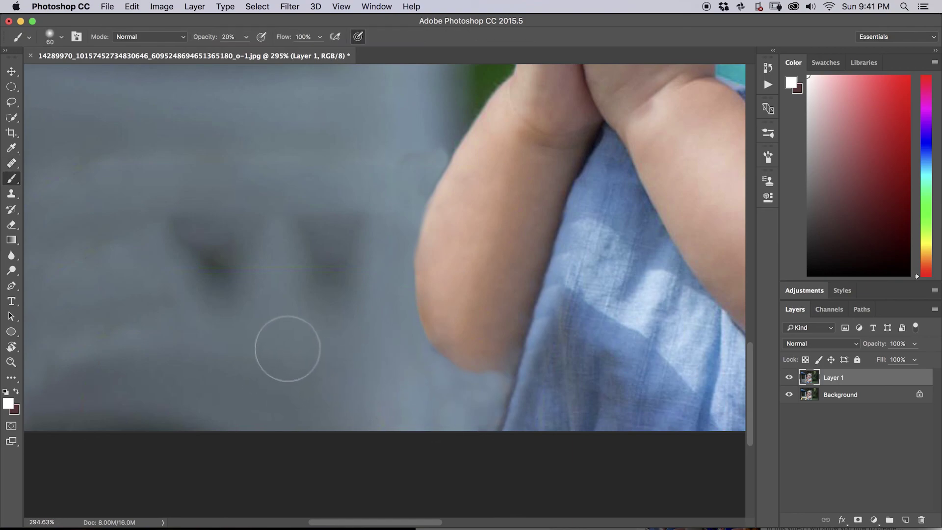
pyautogui.keyDown('alt'); pyautogui.click(265, 321); pyautogui.keyUp('alt')
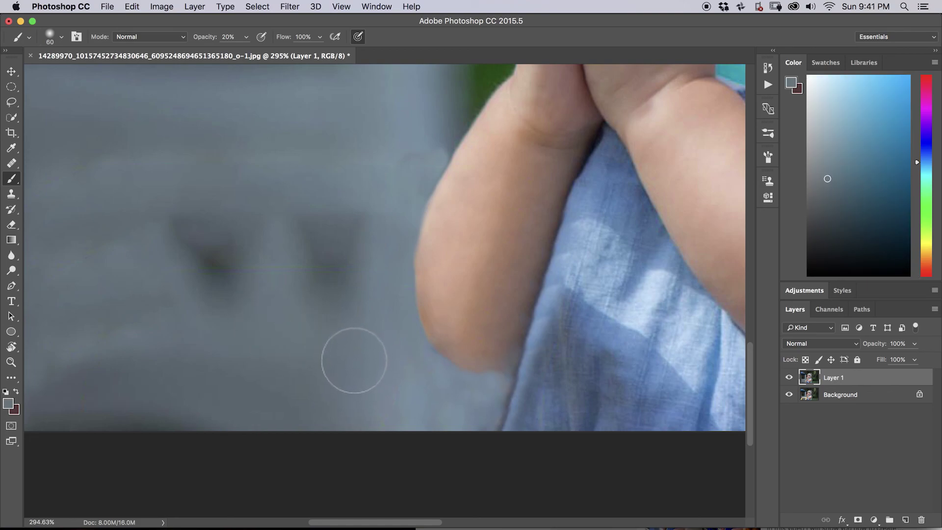
pyautogui.moveTo(136, 320)
pyautogui.mouseDown()
pyautogui.moveTo(154, 326)
pyautogui.moveTo(108, 331)
pyautogui.moveTo(113, 321)
pyautogui.moveTo(75, 344)
pyautogui.moveTo(90, 351)
pyautogui.moveTo(132, 326)
pyautogui.mouseUp()
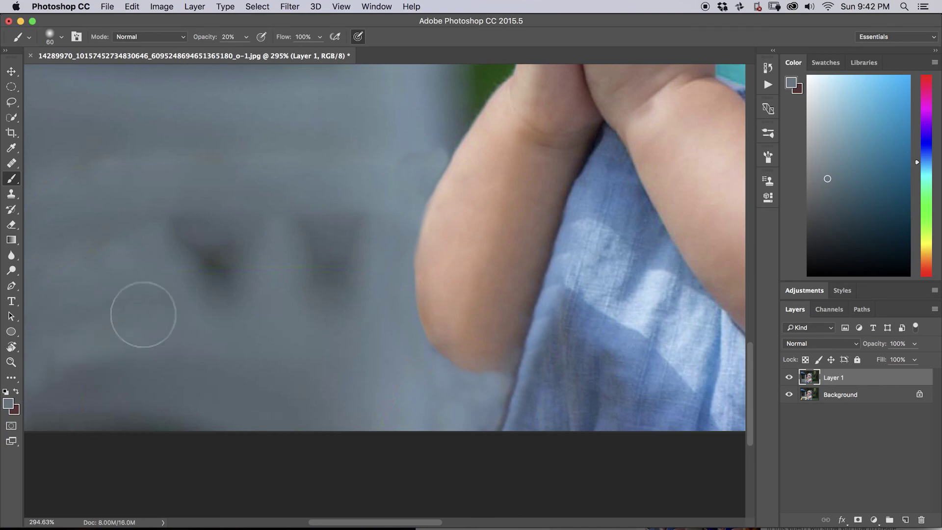
pyautogui.moveTo(218, 273)
pyautogui.mouseDown()
pyautogui.moveTo(194, 231)
pyautogui.moveTo(169, 241)
pyautogui.moveTo(200, 242)
pyautogui.moveTo(197, 260)
pyautogui.moveTo(214, 260)
pyautogui.moveTo(213, 230)
pyautogui.moveTo(195, 226)
pyautogui.moveTo(244, 297)
pyautogui.moveTo(217, 293)
pyautogui.moveTo(230, 267)
pyautogui.moveTo(218, 245)
pyautogui.moveTo(240, 236)
pyautogui.moveTo(197, 226)
pyautogui.moveTo(208, 240)
pyautogui.moveTo(336, 283)
pyautogui.moveTo(352, 261)
pyautogui.moveTo(333, 233)
pyautogui.moveTo(297, 236)
pyautogui.moveTo(294, 247)
pyautogui.moveTo(339, 240)
pyautogui.moveTo(358, 276)
pyautogui.moveTo(350, 305)
pyautogui.moveTo(352, 296)
pyautogui.moveTo(315, 293)
pyautogui.moveTo(322, 270)
pyautogui.moveTo(246, 259)
pyautogui.moveTo(295, 251)
pyautogui.moveTo(249, 230)
pyautogui.moveTo(255, 282)
pyautogui.mouseUp()
pyautogui.moveTo(429, 148)
pyautogui.mouseDown()
pyautogui.moveTo(406, 157)
pyautogui.moveTo(412, 171)
pyautogui.moveTo(344, 219)
pyautogui.mouseUp()
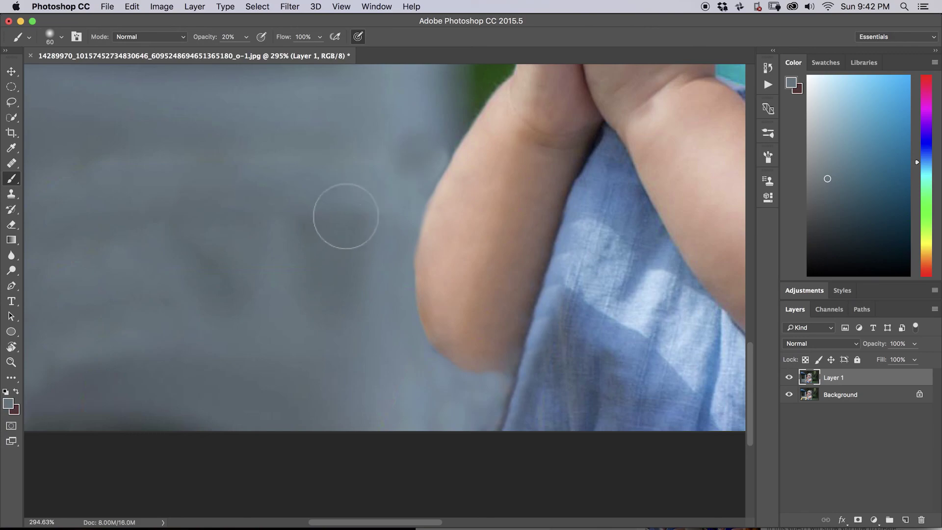
# - Clone the pale post over the dark smudge beside the forearm with a 25-pixel Clone Stamp, and blend the patch with the Healing Brush
pyautogui.press('s')
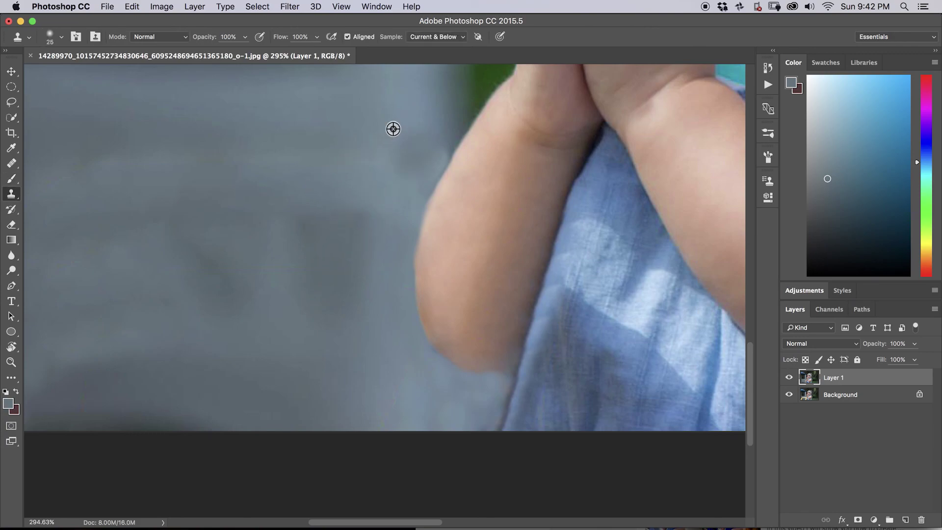
pyautogui.keyDown('alt'); pyautogui.click(414, 95); pyautogui.keyUp('alt')
pyautogui.moveTo(416, 134)
pyautogui.mouseDown()
pyautogui.moveTo(411, 160)
pyautogui.moveTo(398, 151)
pyautogui.moveTo(403, 145)
pyautogui.moveTo(417, 168)
pyautogui.moveTo(433, 140)
pyautogui.moveTo(402, 154)
pyautogui.mouseUp()
pyautogui.press('j')
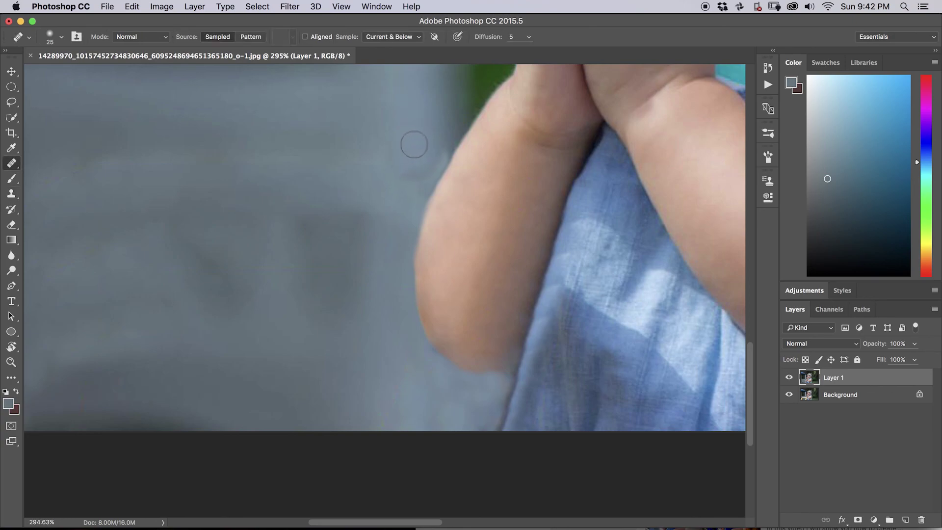
pyautogui.keyDown('alt'); pyautogui.click(410, 88); pyautogui.keyUp('alt')
pyautogui.moveTo(398, 150); pyautogui.dragTo(418, 170)
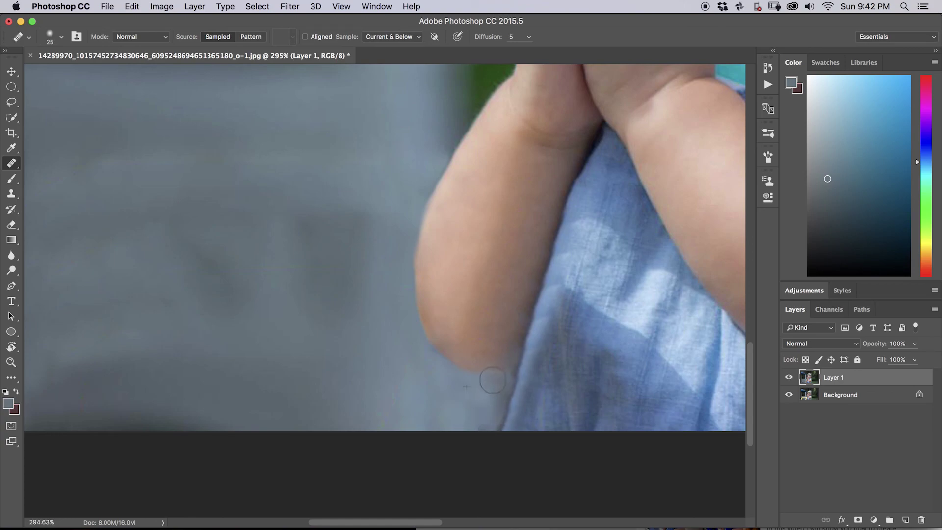
# - Heal the lower edge of the elbow where it meets the grey wall and the overalls
pyautogui.keyDown('alt'); pyautogui.click(469, 371); pyautogui.keyUp('alt')
pyautogui.moveTo(490, 375); pyautogui.dragTo(495, 375)
pyautogui.keyDown('alt'); pyautogui.click(568, 296); pyautogui.keyUp('alt')
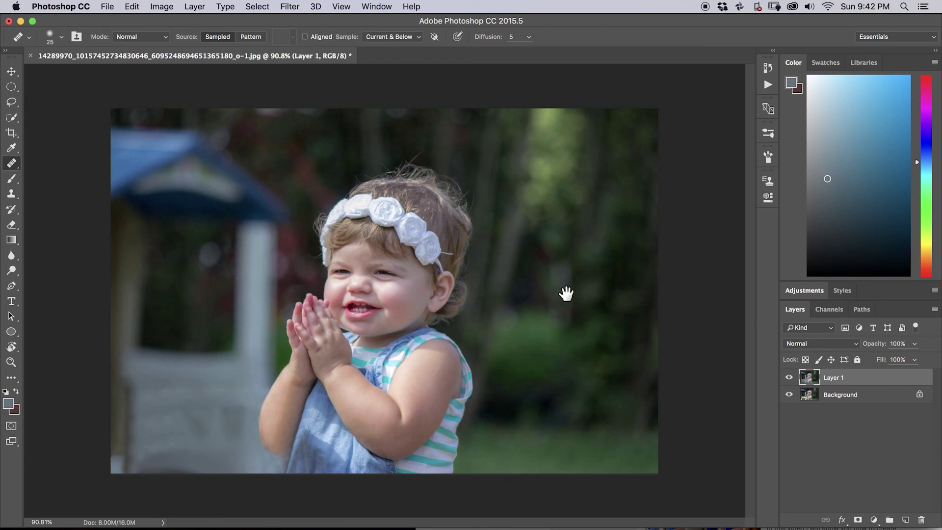
# - Heal the brownish streaks in the shadowed denim of the overalls beside the elbow with the 25-pixel Healing Brush
pyautogui.scroll(5, 566, 293)
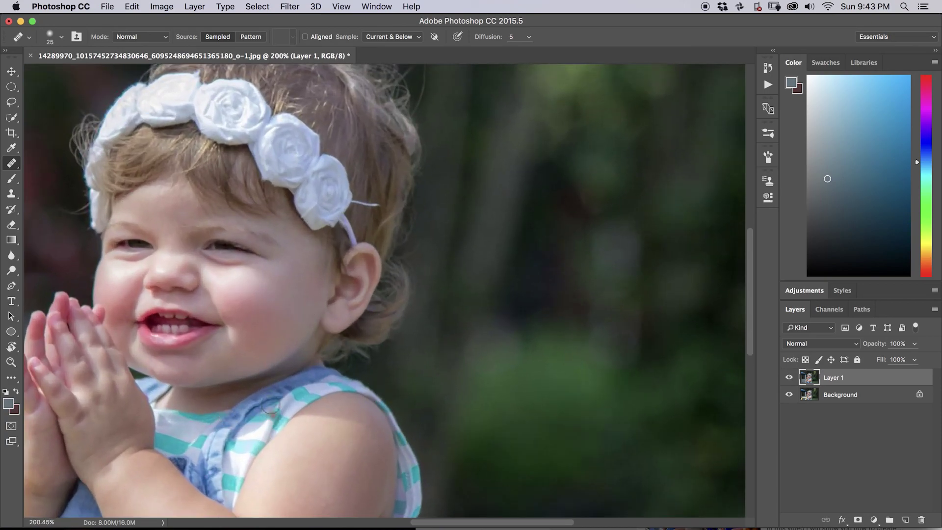
pyautogui.press('z')
pyautogui.moveTo(225, 437)
pyautogui.mouseDown()
pyautogui.moveTo(319, 389)
pyautogui.moveTo(251, 435)
pyautogui.mouseUp()
pyautogui.press('j')
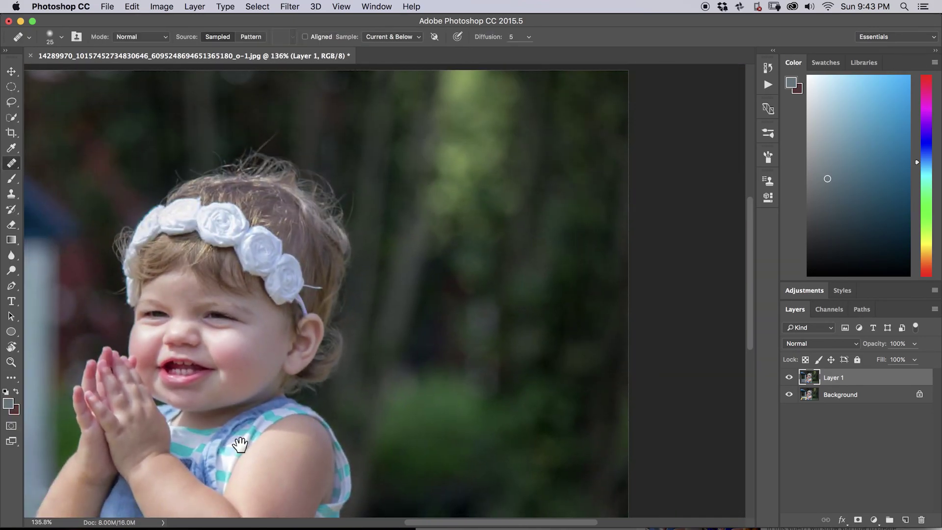
pyautogui.moveTo(177, 459); pyautogui.dragTo(374, 292)
pyautogui.moveTo(310, 385)
pyautogui.mouseDown()
pyautogui.moveTo(374, 316)
pyautogui.moveTo(392, 328)
pyautogui.moveTo(429, 301)
pyautogui.moveTo(449, 305)
pyautogui.moveTo(410, 305)
pyautogui.moveTo(447, 302)
pyautogui.moveTo(441, 283)
pyautogui.mouseUp()
pyautogui.press('z')
pyautogui.press('j')
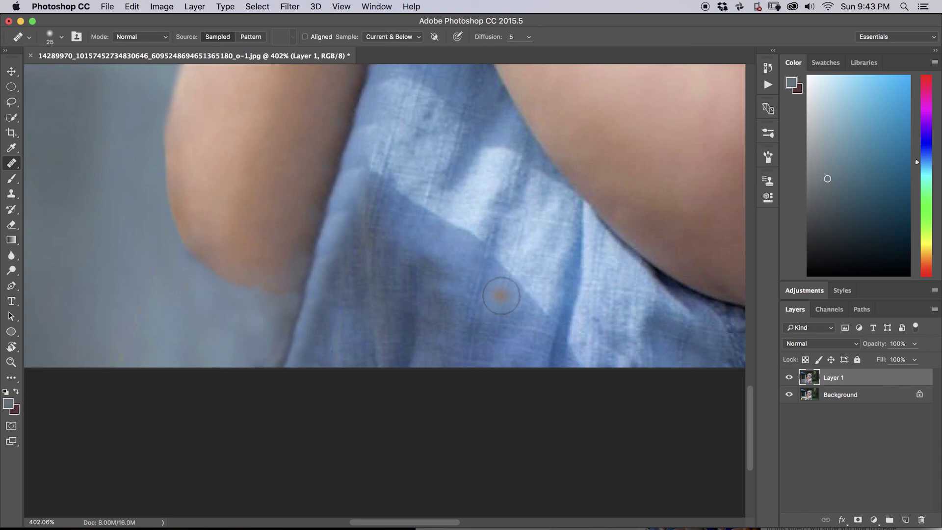
pyautogui.keyDown('alt'); pyautogui.click(502, 297); pyautogui.keyUp('alt')
pyautogui.moveTo(419, 275)
pyautogui.mouseDown()
pyautogui.moveTo(434, 300)
pyautogui.moveTo(420, 309)
pyautogui.moveTo(441, 332)
pyautogui.moveTo(432, 305)
pyautogui.moveTo(394, 327)
pyautogui.moveTo(389, 357)
pyautogui.moveTo(380, 336)
pyautogui.moveTo(368, 337)
pyautogui.moveTo(370, 312)
pyautogui.moveTo(356, 327)
pyautogui.moveTo(404, 304)
pyautogui.moveTo(438, 253)
pyautogui.moveTo(394, 248)
pyautogui.moveTo(389, 280)
pyautogui.moveTo(443, 286)
pyautogui.moveTo(436, 247)
pyautogui.moveTo(412, 264)
pyautogui.moveTo(426, 258)
pyautogui.moveTo(409, 284)
pyautogui.moveTo(382, 268)
pyautogui.mouseUp()
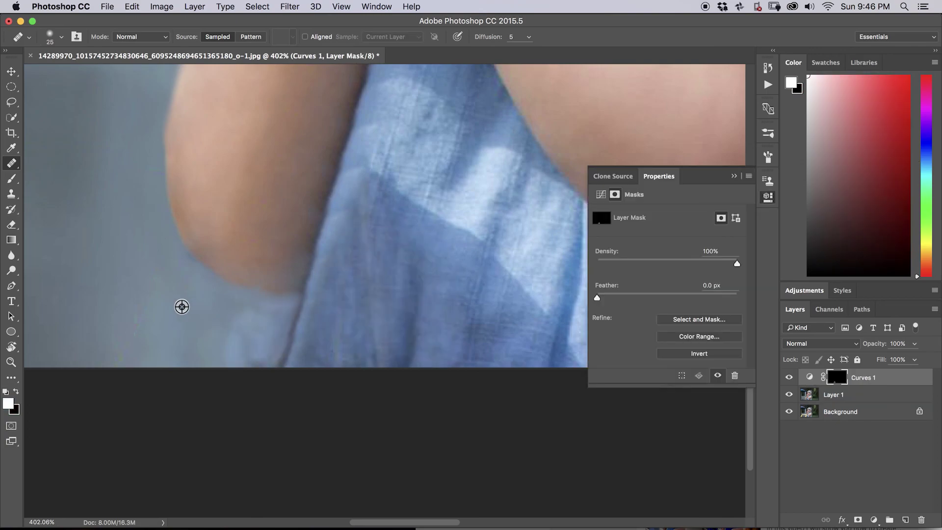
# - Heal the pale patch in the grey wall below the elbow and touch up the shadowed denim beside it
pyautogui.keyDown('alt'); pyautogui.click(193, 340); pyautogui.keyUp('alt')
pyautogui.moveTo(246, 329)
pyautogui.mouseDown()
pyautogui.moveTo(240, 362)
pyautogui.moveTo(260, 357)
pyautogui.moveTo(264, 319)
pyautogui.moveTo(247, 325)
pyautogui.moveTo(254, 316)
pyautogui.moveTo(235, 315)
pyautogui.moveTo(241, 351)
pyautogui.moveTo(260, 364)
pyautogui.moveTo(268, 330)
pyautogui.moveTo(253, 331)
pyautogui.moveTo(252, 346)
pyautogui.moveTo(243, 335)
pyautogui.moveTo(257, 371)
pyautogui.mouseUp()
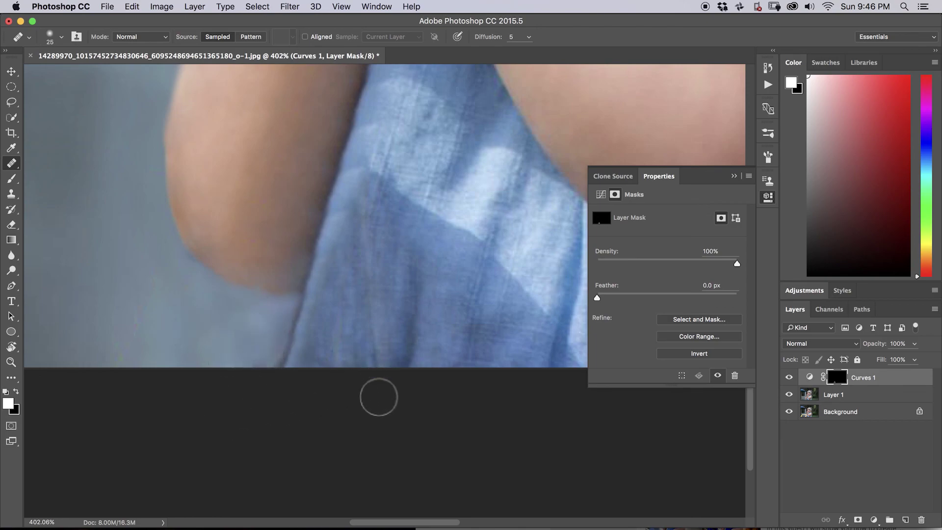
pyautogui.click(417, 330)
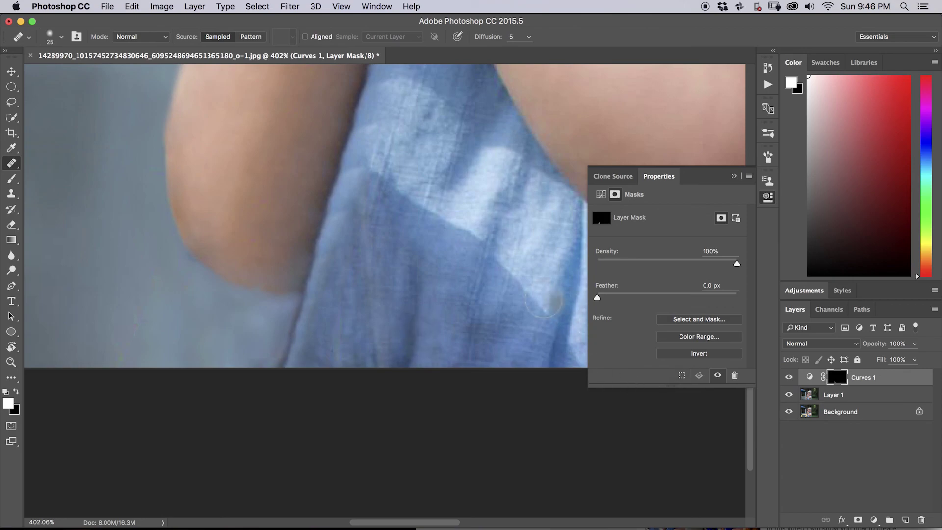
# - Bring the whole retouched photo into view and hide the layer mask properties
pyautogui.scroll(-5, 390, 280)
pyautogui.scroll(-2, 392, 283)
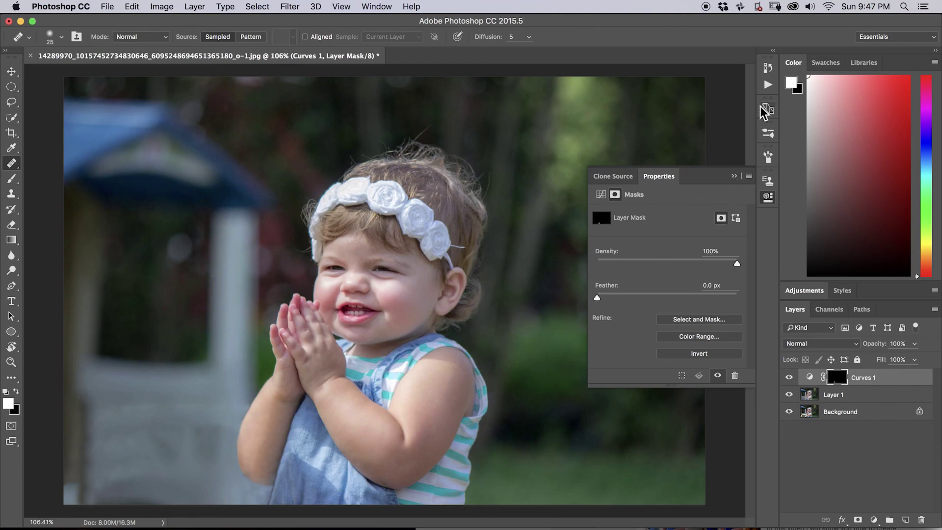
pyautogui.click(734, 176)
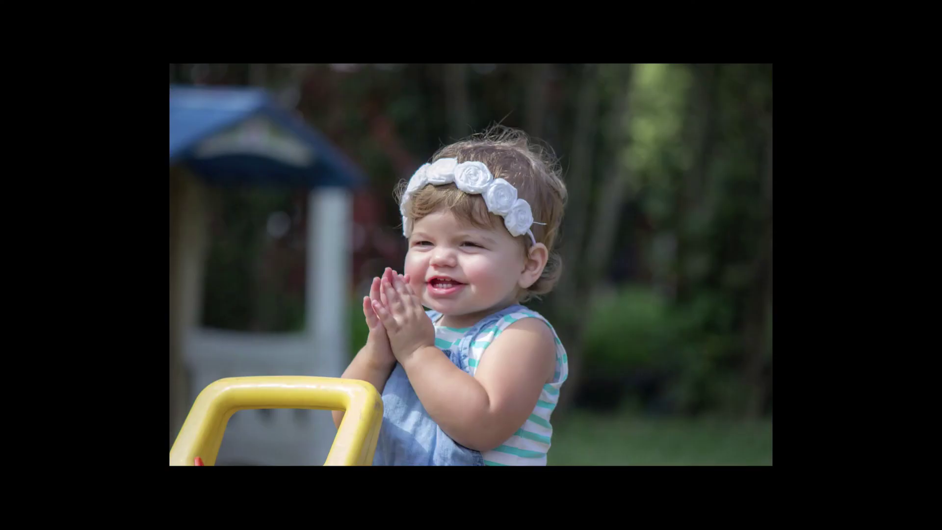